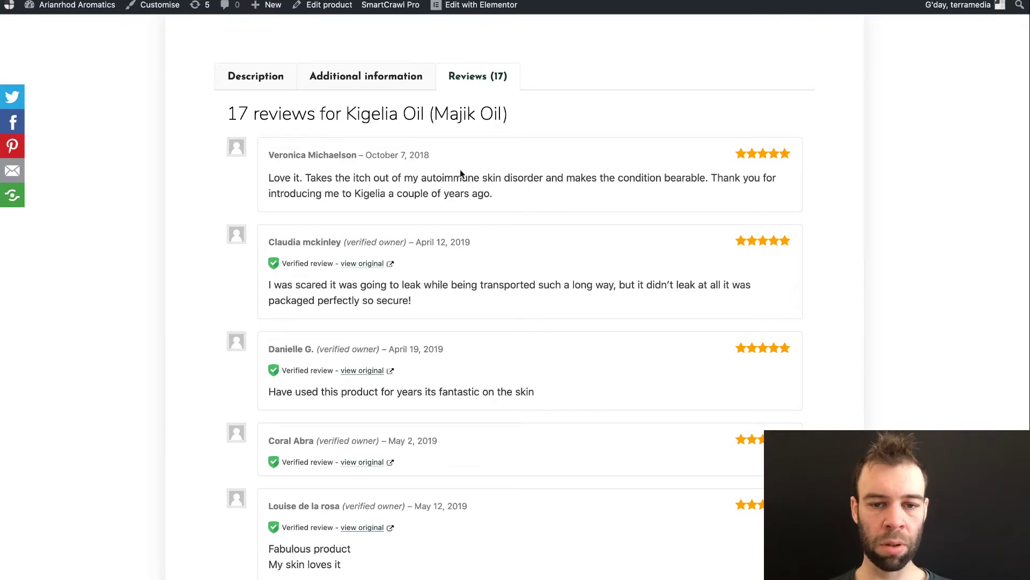
Scroll through the Kigelia Oil product reviews.
scroll(459, 169, down, 4)
scroll(460, 169, down, 3)
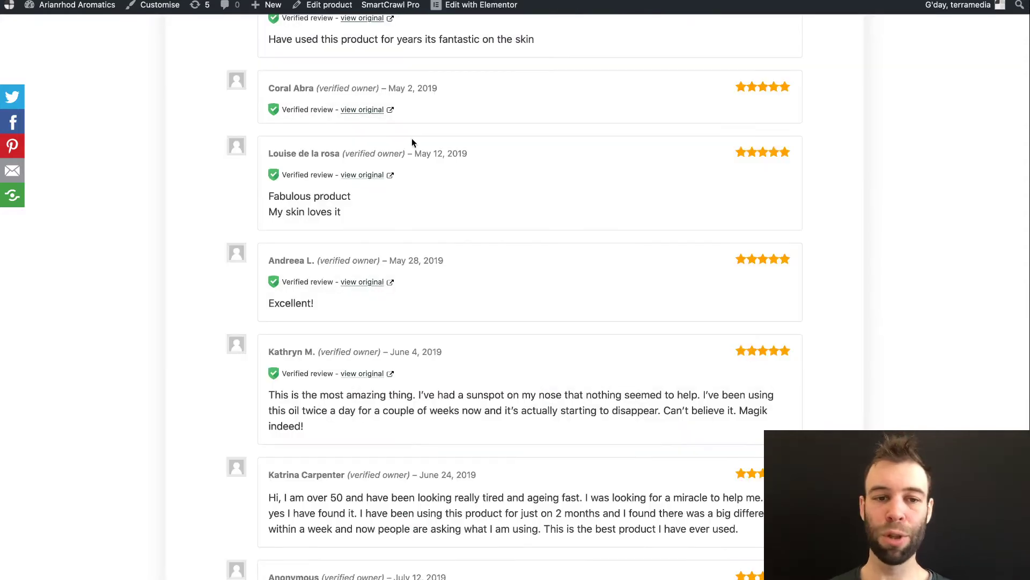
scroll(411, 138, up, 6)
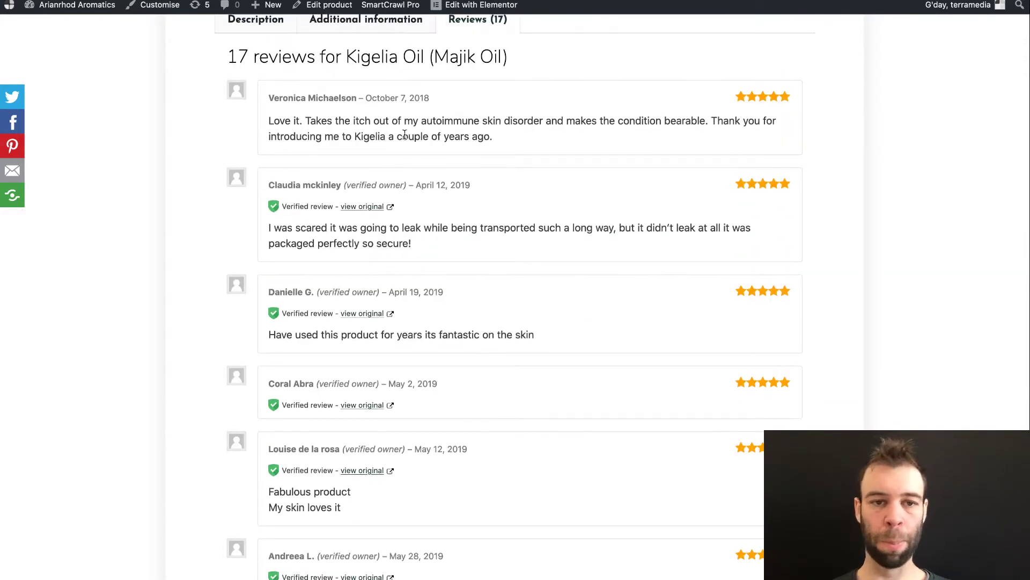
scroll(551, 108, down, 3)
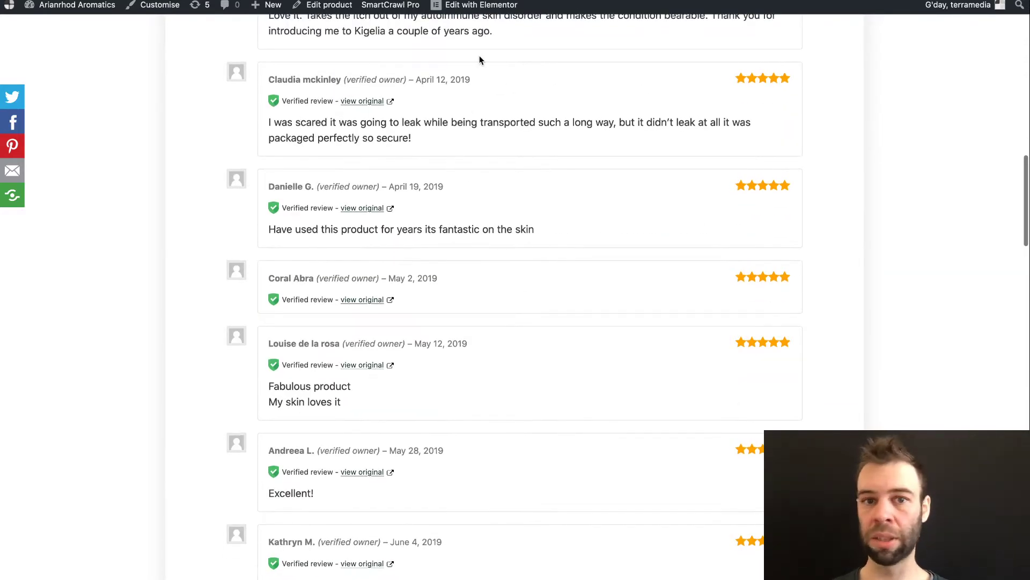
scroll(479, 56, down, 20)
scroll(426, 268, up, 2)
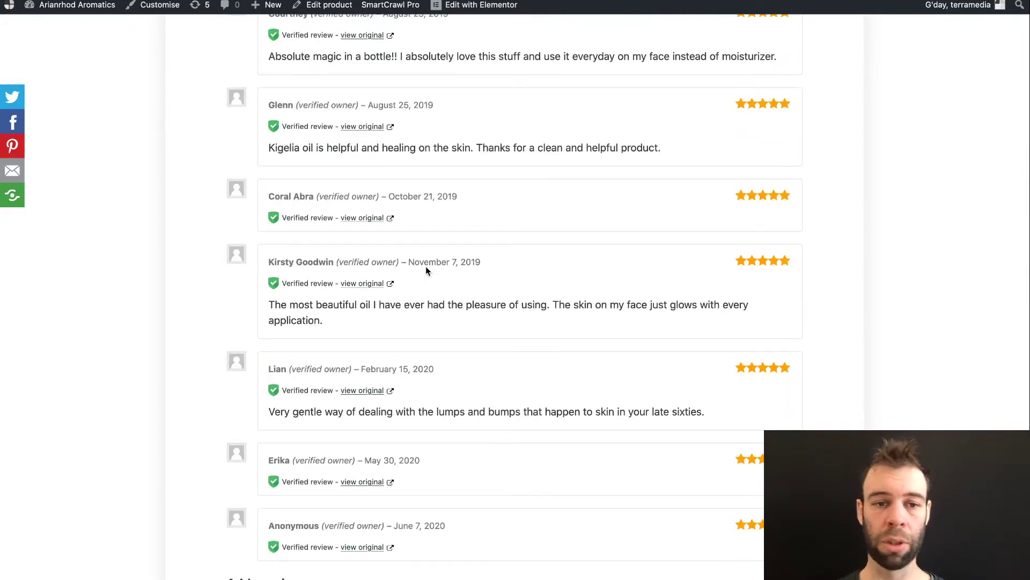
scroll(342, 227, up, 8)
scroll(474, 71, down, 9)
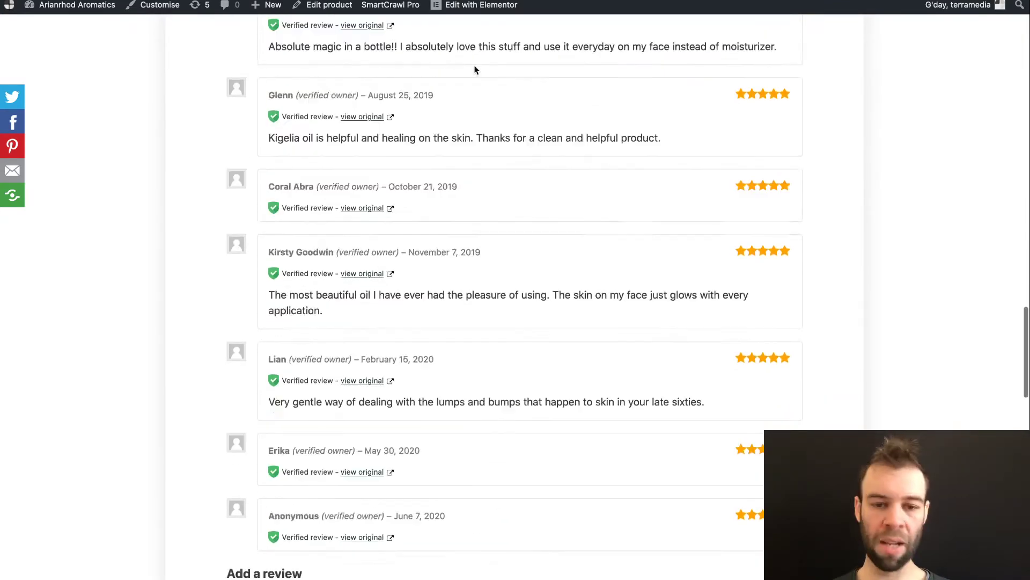
scroll(473, 73, down, 3)
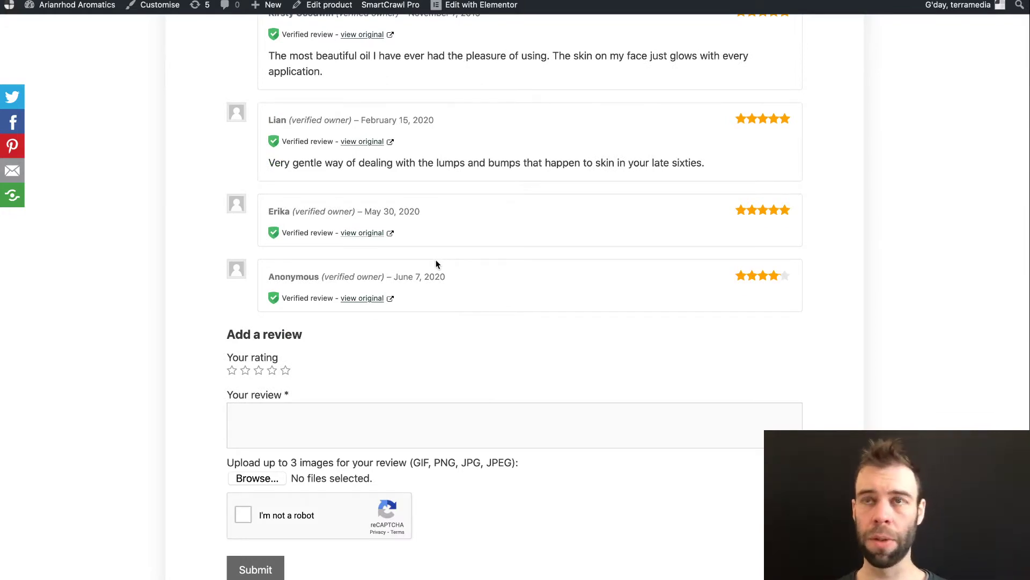
scroll(287, 171, up, 10)
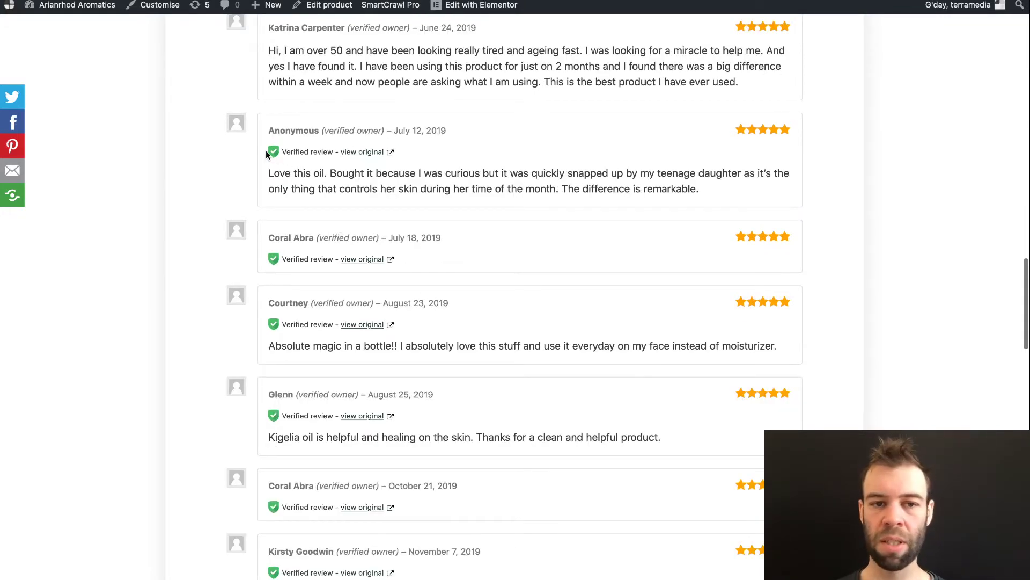
Highlight a Verified review badge, then return to the 94% five-star summary bars.
drag(266, 152, 394, 156)
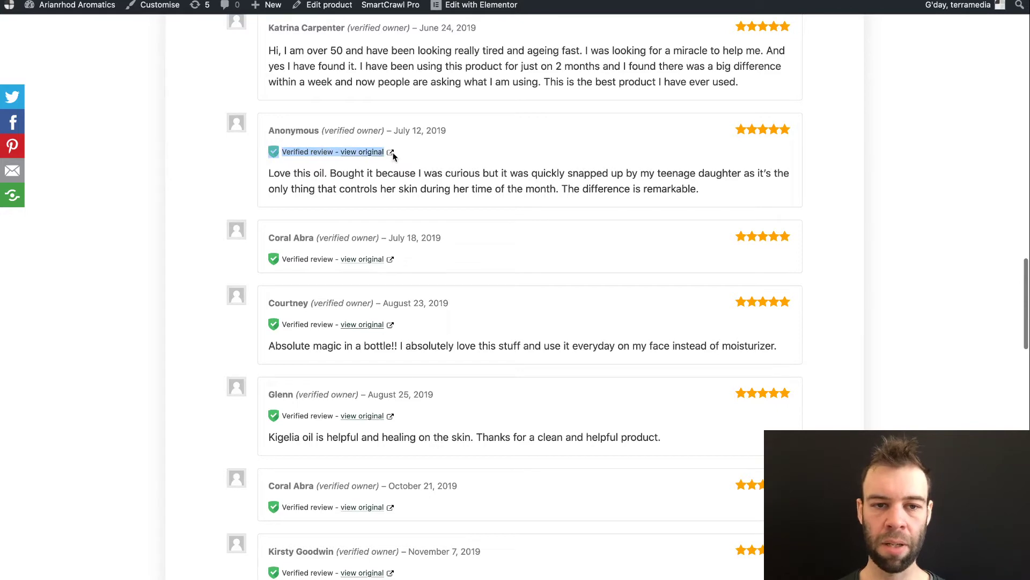
click(428, 155)
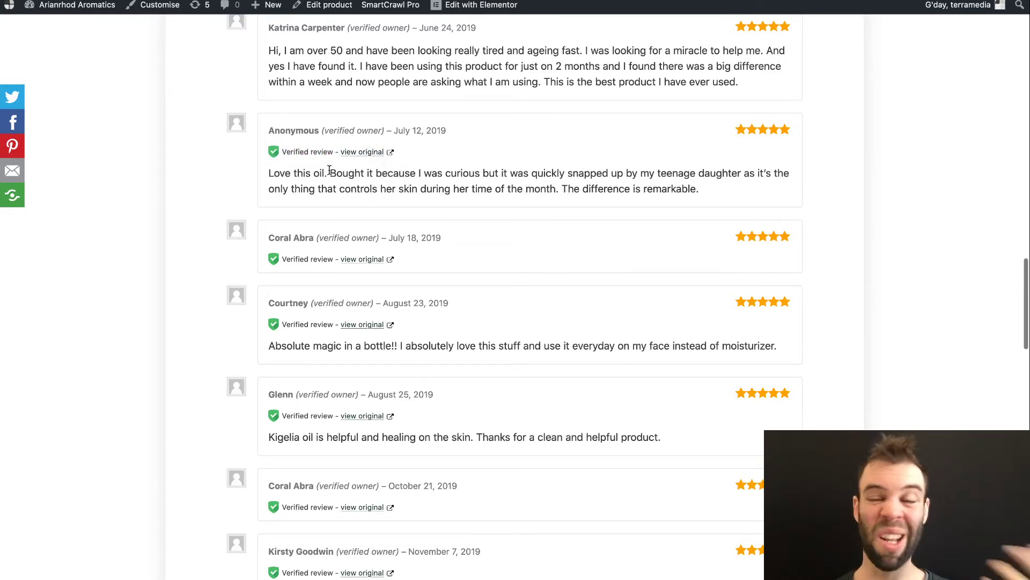
scroll(327, 172, up, 3)
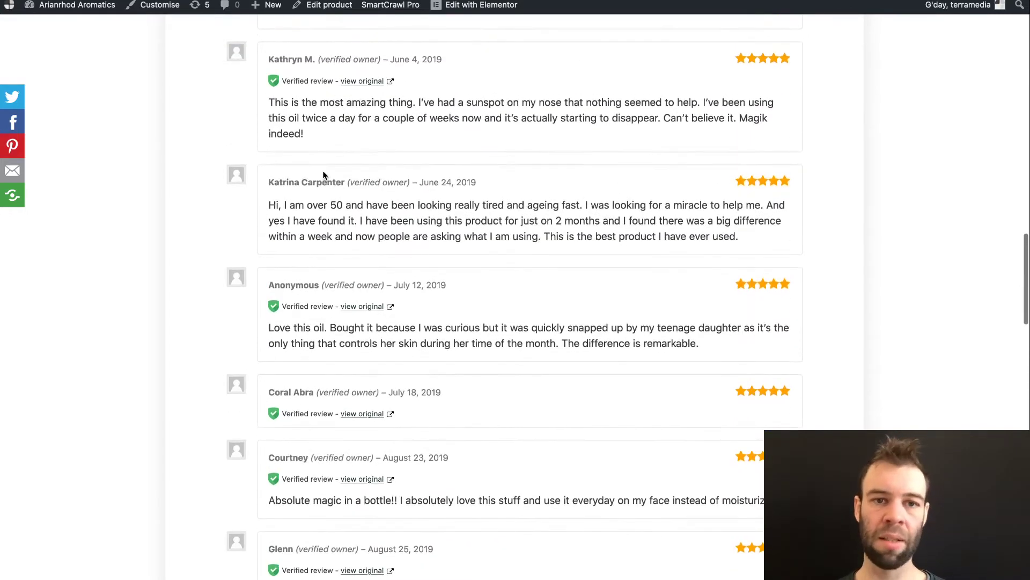
scroll(324, 175, up, 2)
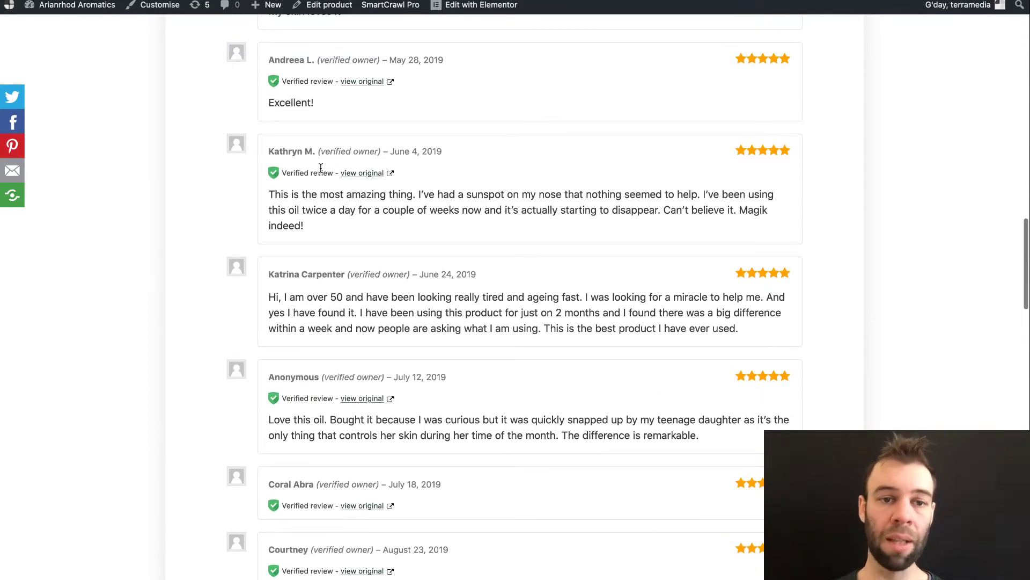
scroll(322, 170, up, 8)
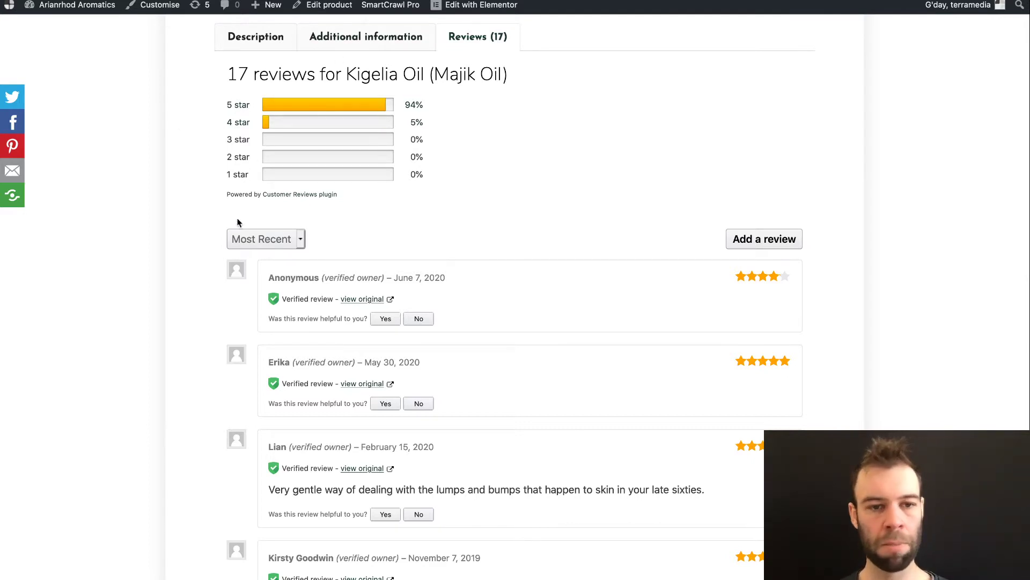
Check the review sort options, keeping Most Recent ordering.
scroll(285, 238, down, 1)
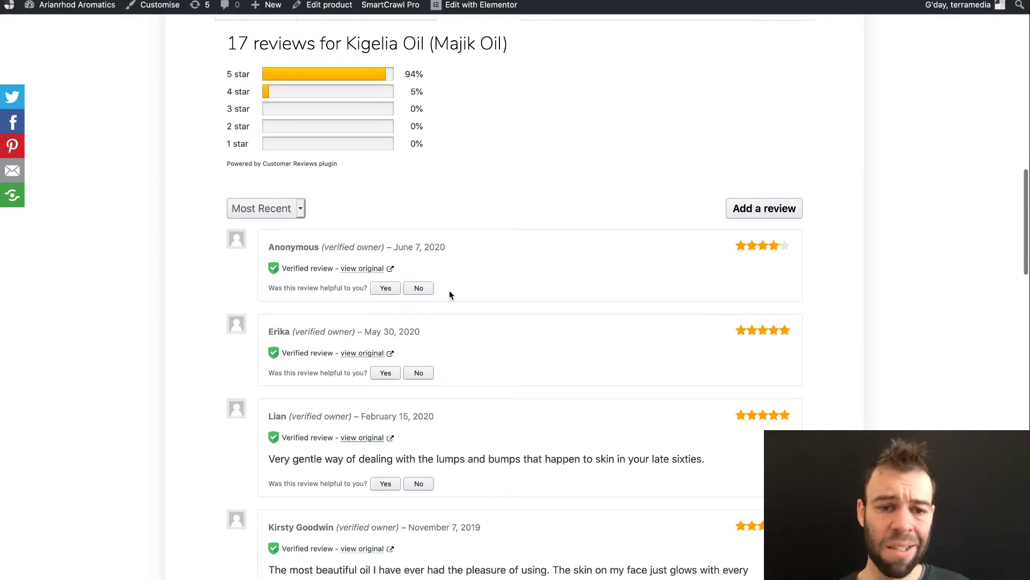
scroll(386, 295, down, 1)
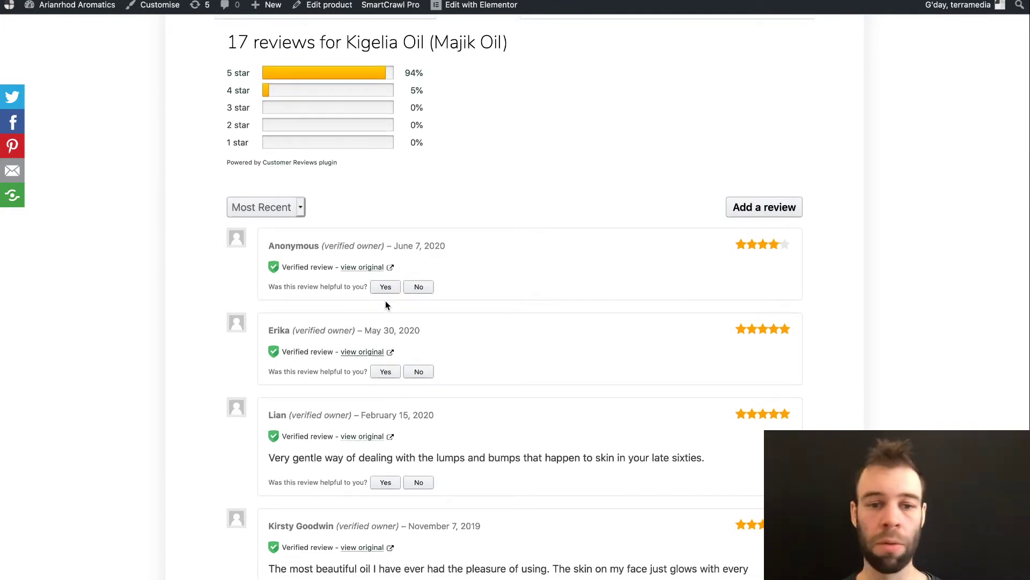
click(271, 209)
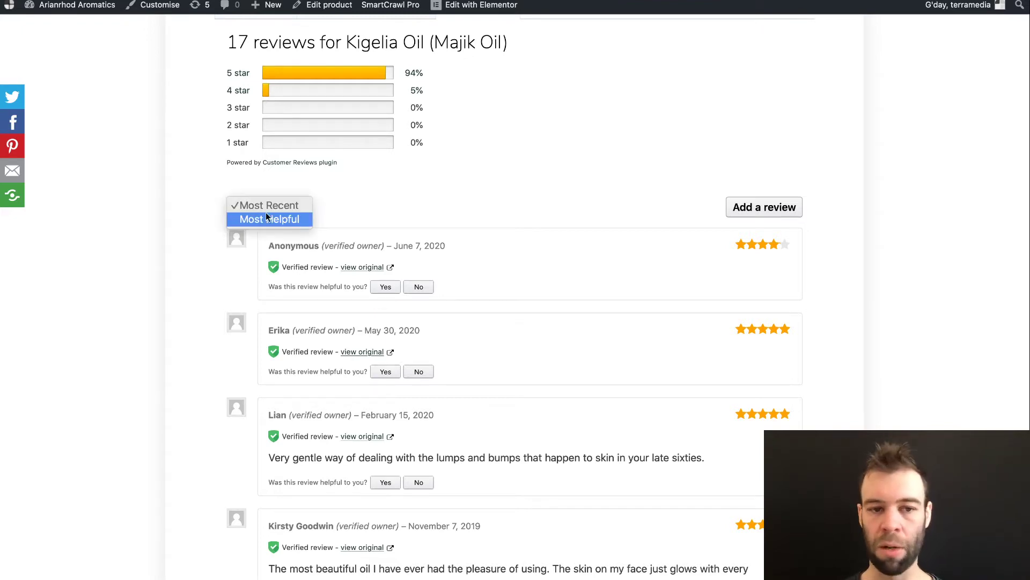
click(490, 205)
scroll(489, 205, down, 5)
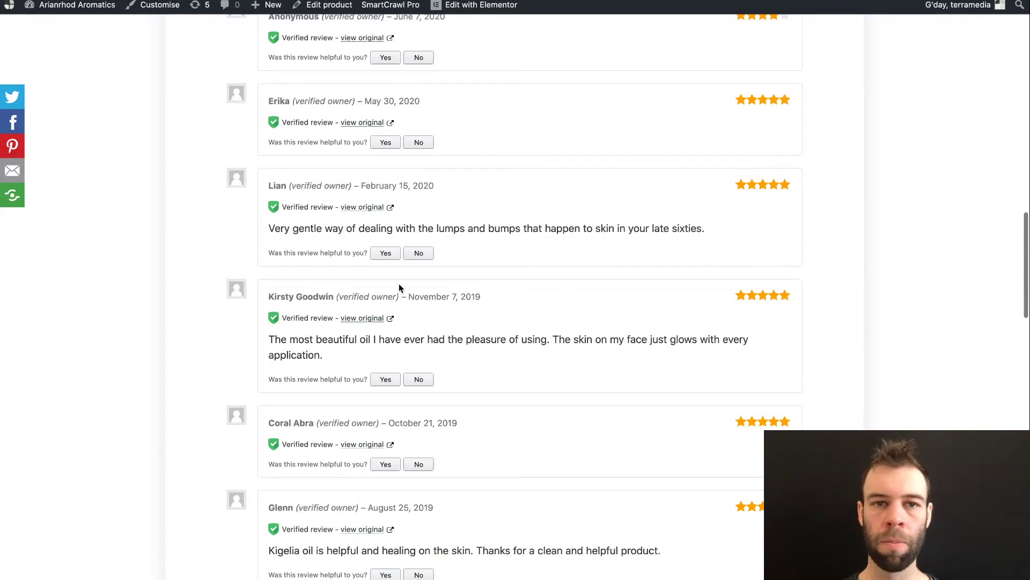
Go to the page showing the verified review grid with its 462-review, 4.9/5 header.
click(77, 4)
scroll(498, 218, up, 4)
scroll(494, 225, up, 3)
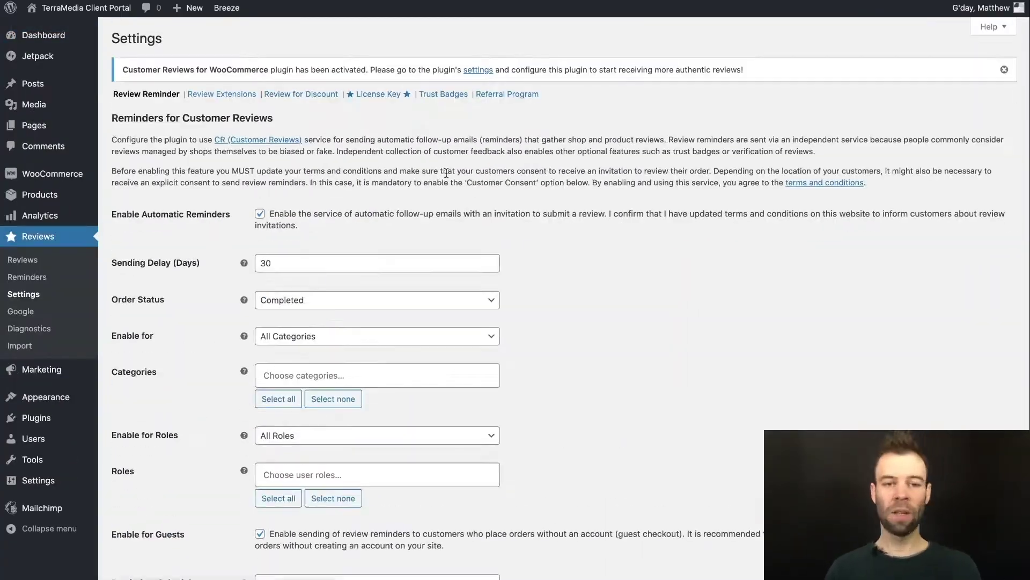
Review the reminder options, keep English as the language, and save the settings.
scroll(442, 175, down, 10)
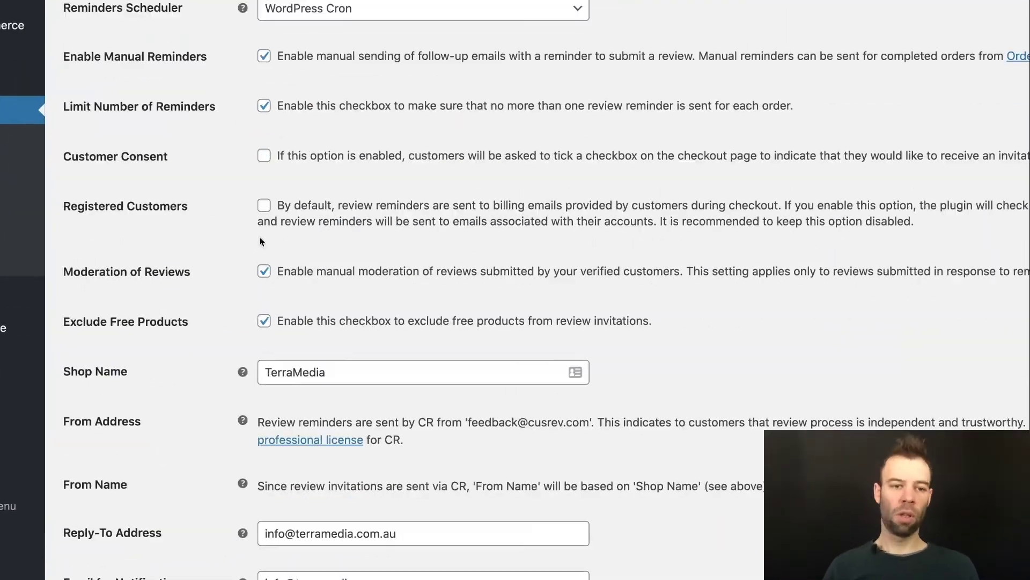
scroll(319, 207, down, 10)
click(359, 175)
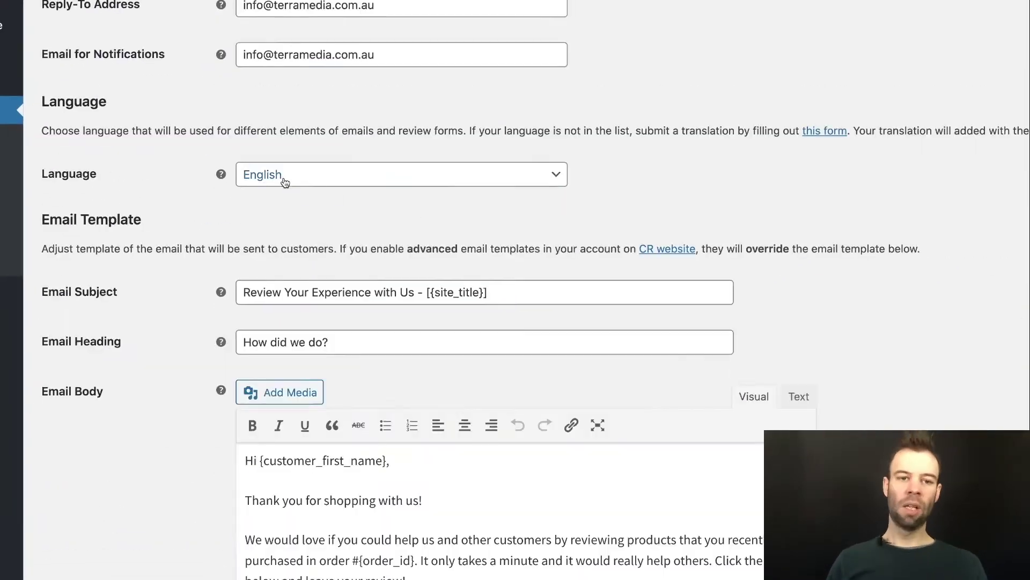
key(Escape)
scroll(360, 286, down, 15)
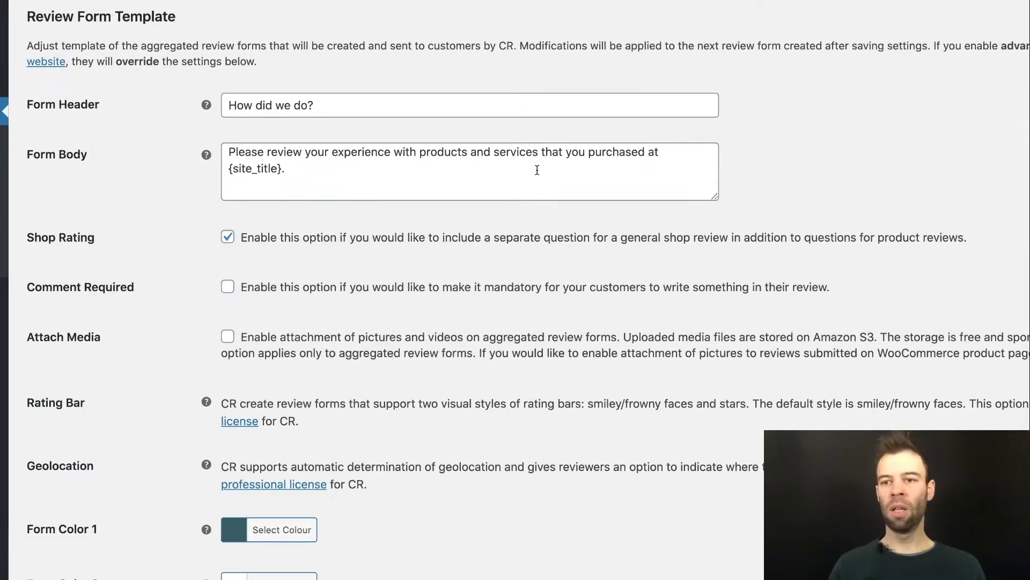
scroll(515, 290, down, 5)
click(228, 336)
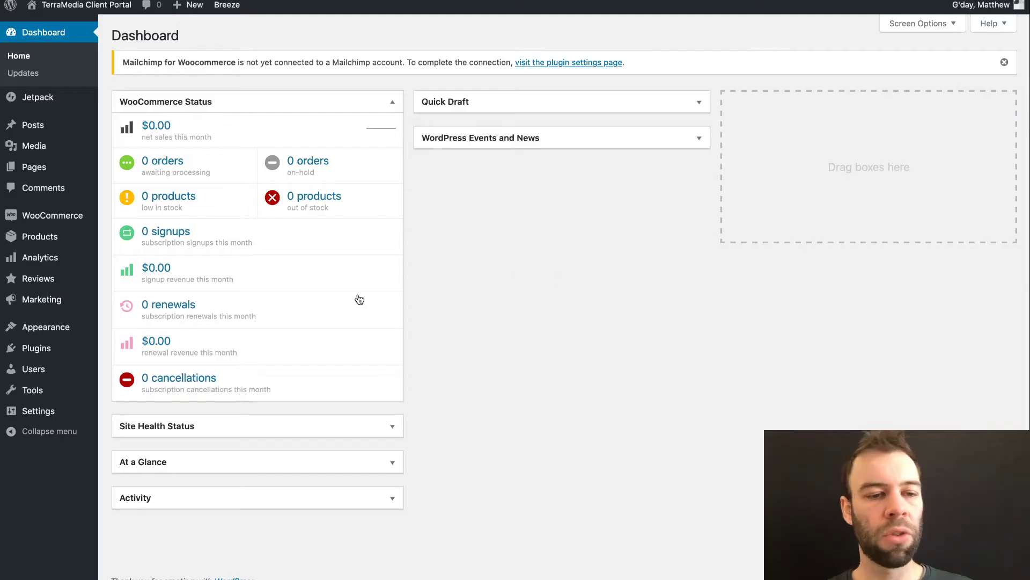
Go to Reviews > Settings from the Dashboard sidebar.
mouse_move(70, 283)
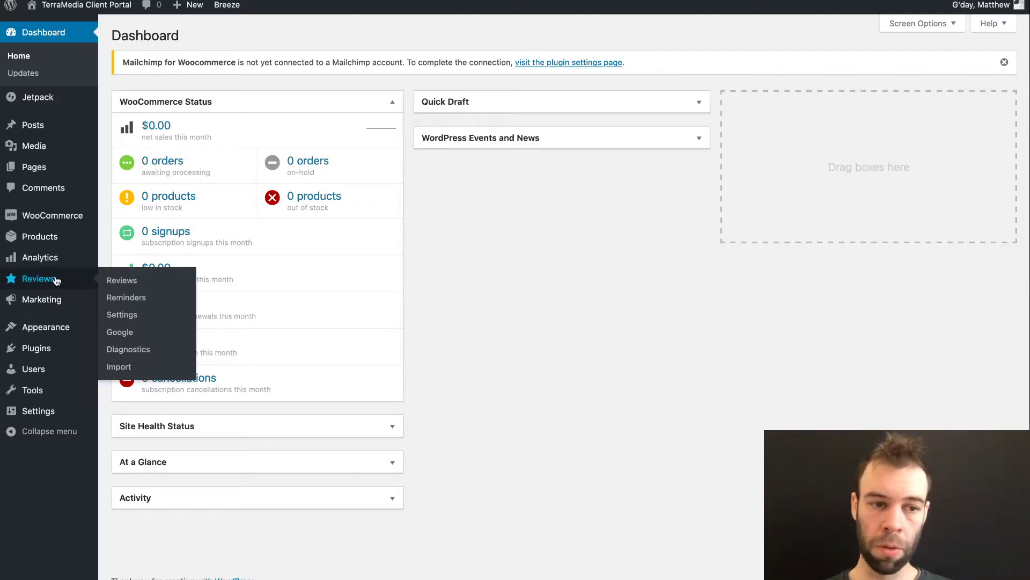
click(125, 316)
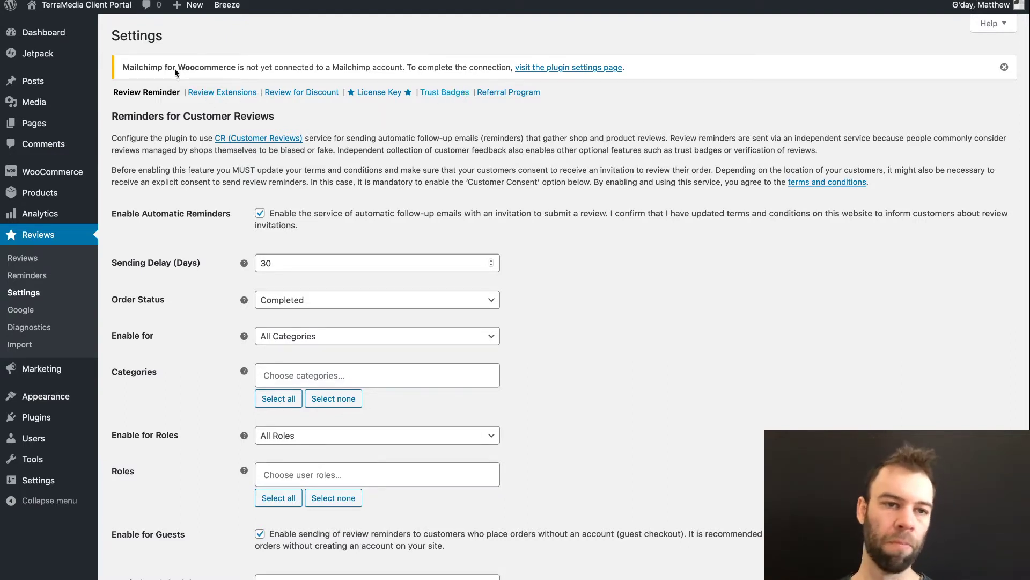
Switch to Review Extensions and scroll down to the Reviews Shortcodes section.
click(202, 98)
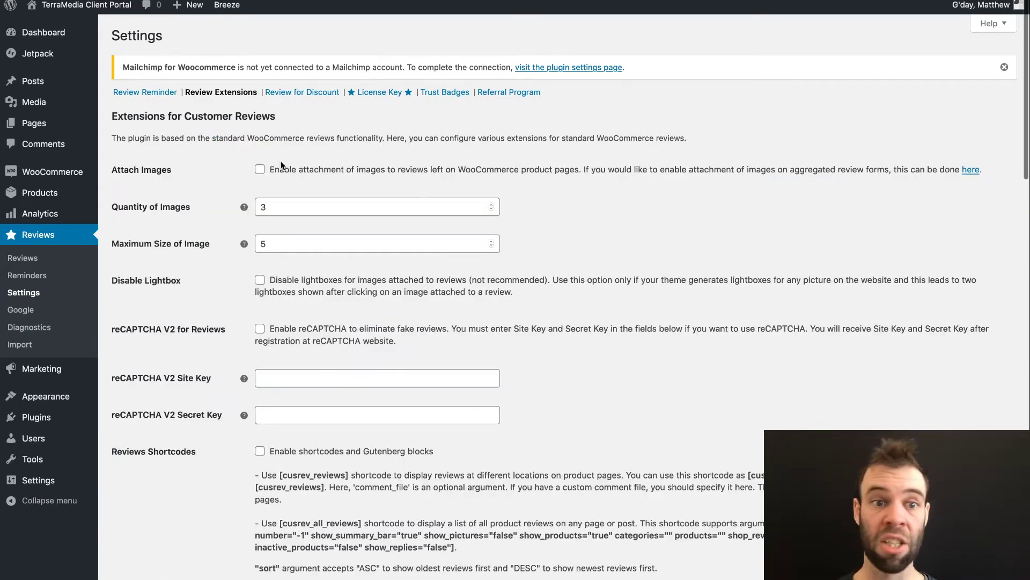
scroll(270, 166, down, 1)
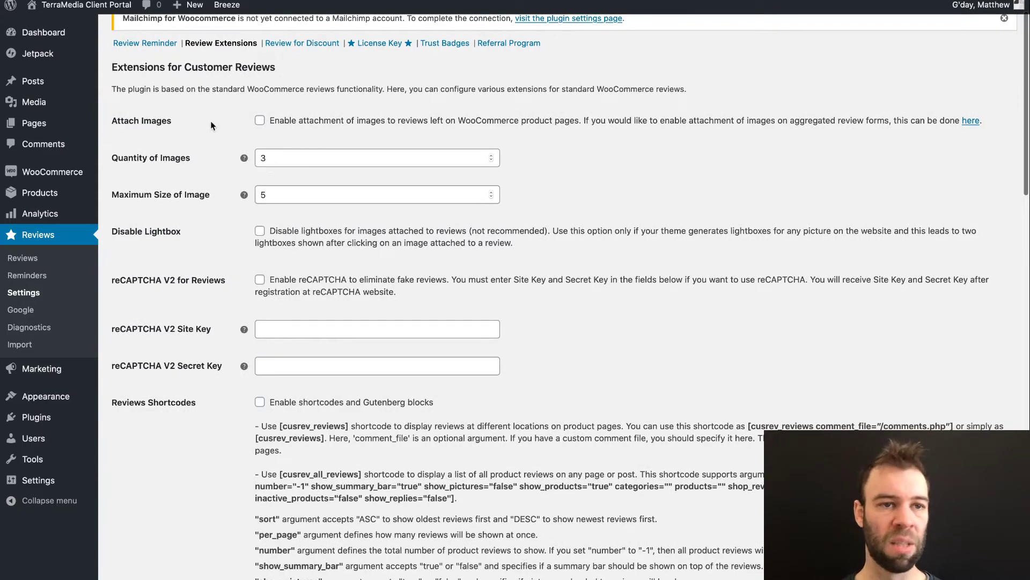
scroll(209, 107, up, 1)
scroll(179, 135, down, 1)
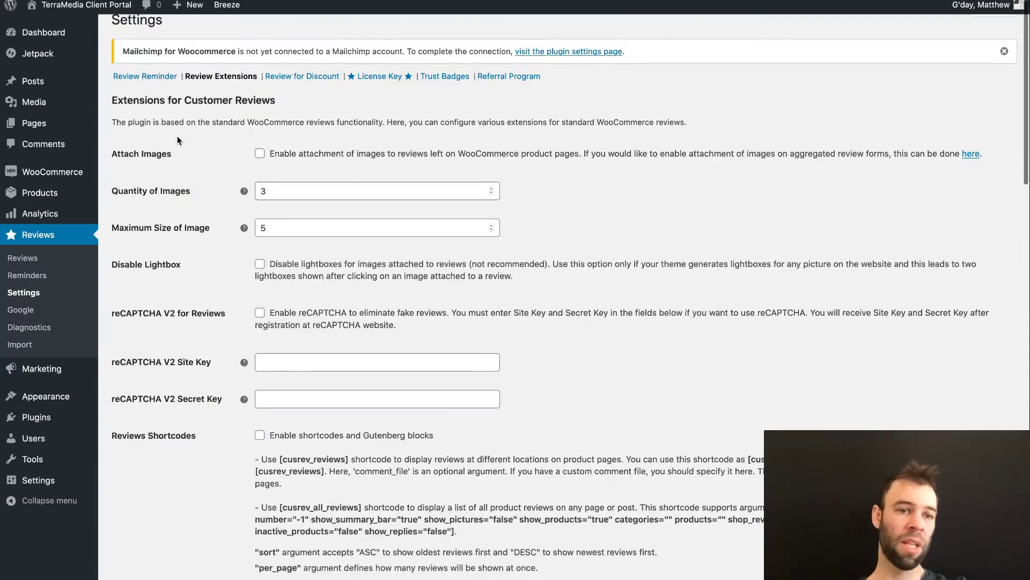
scroll(293, 127, down, 1)
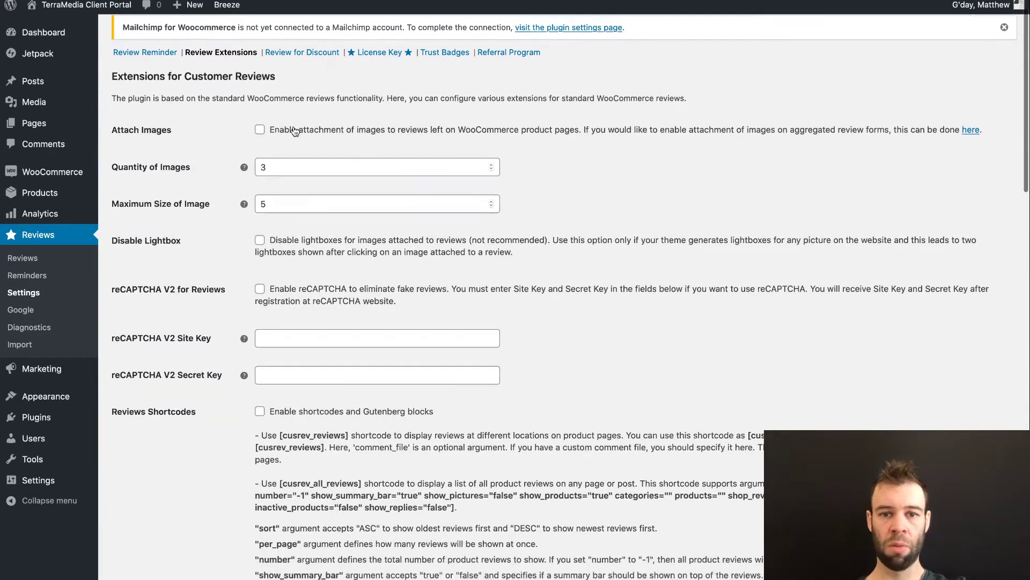
scroll(279, 127, down, 5)
scroll(273, 128, up, 3)
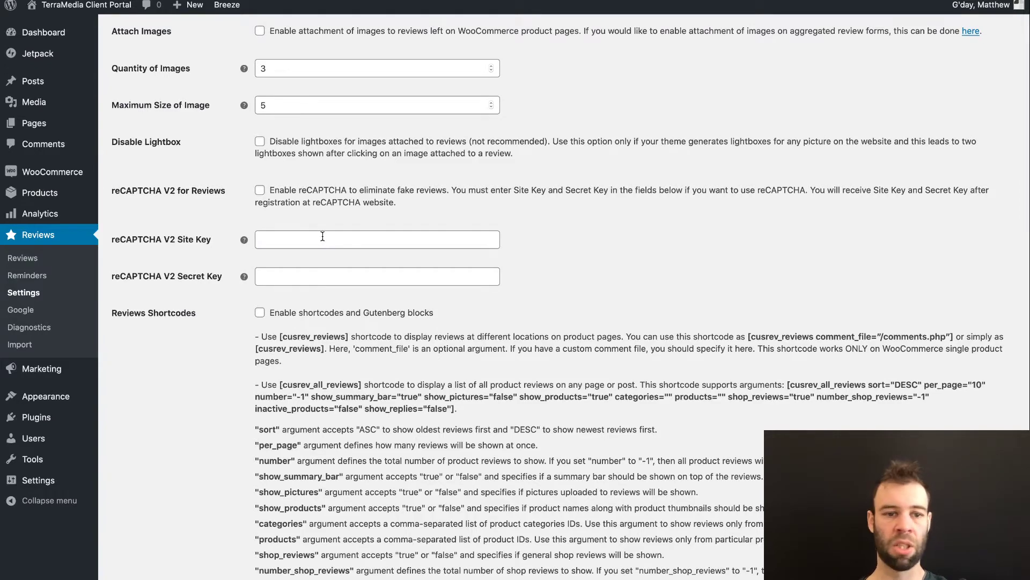
scroll(322, 236, down, 3)
Enable shortcodes and Gutenberg blocks, then read the cusrev_all_reviews and cusrev_reviews_grid arguments.
scroll(324, 240, down, 2)
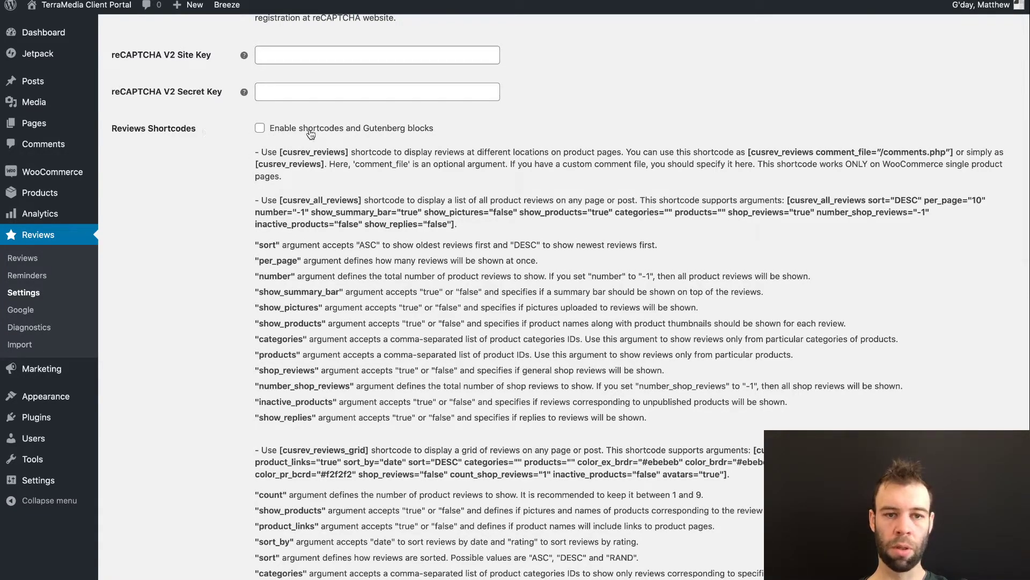
click(261, 129)
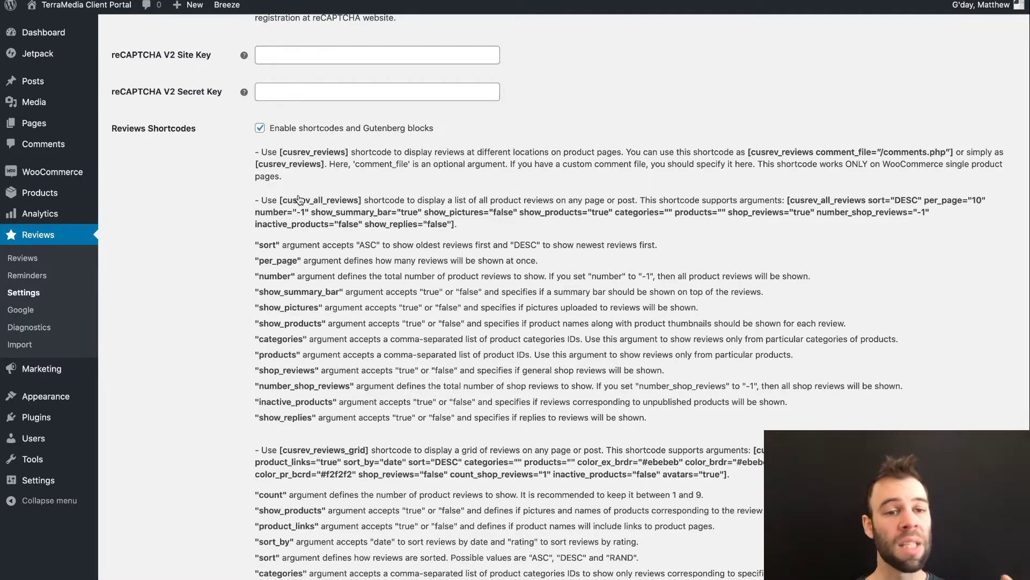
scroll(301, 208, down, 1)
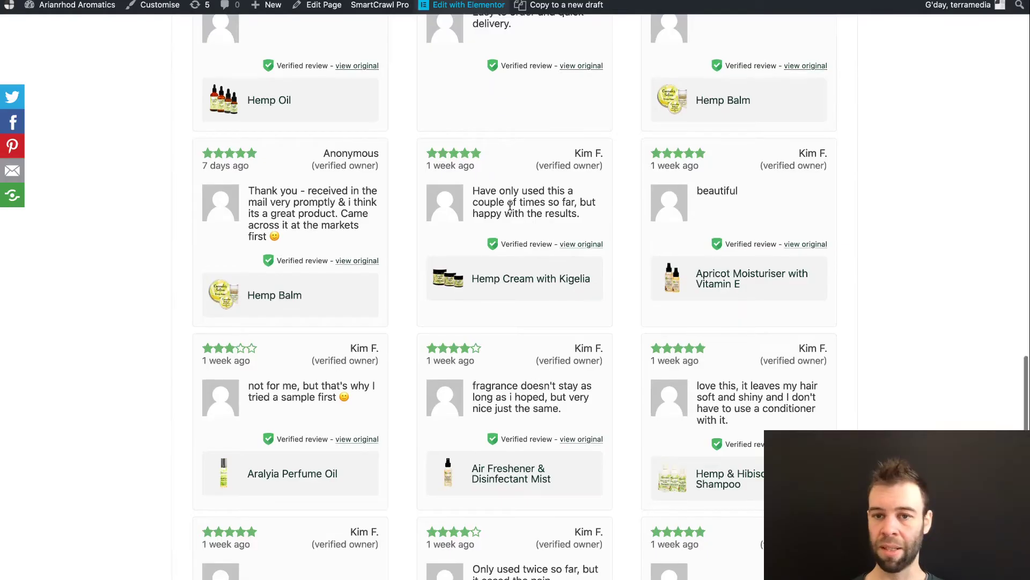
scroll(509, 206, up, 4)
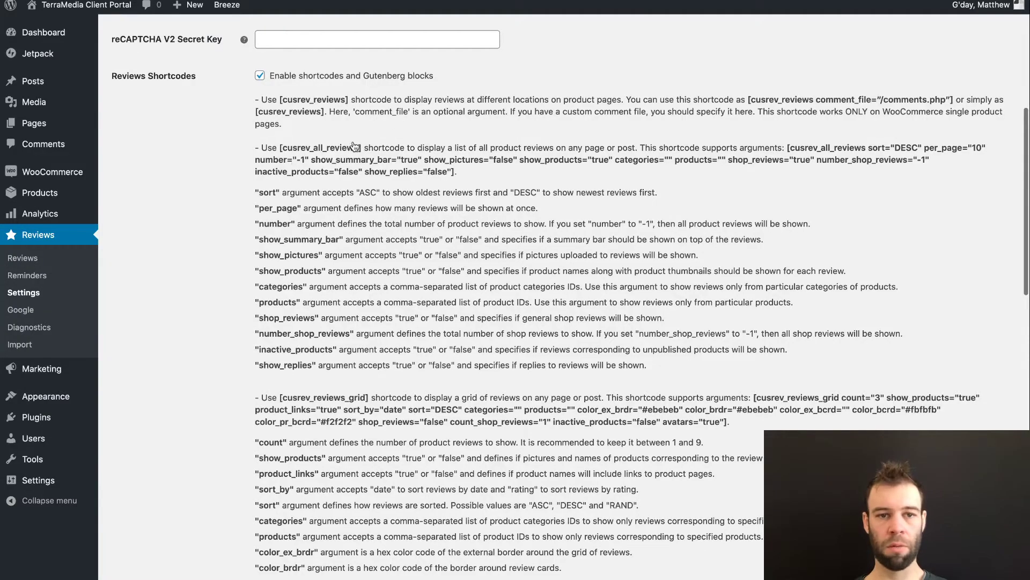
scroll(324, 365, down, 1)
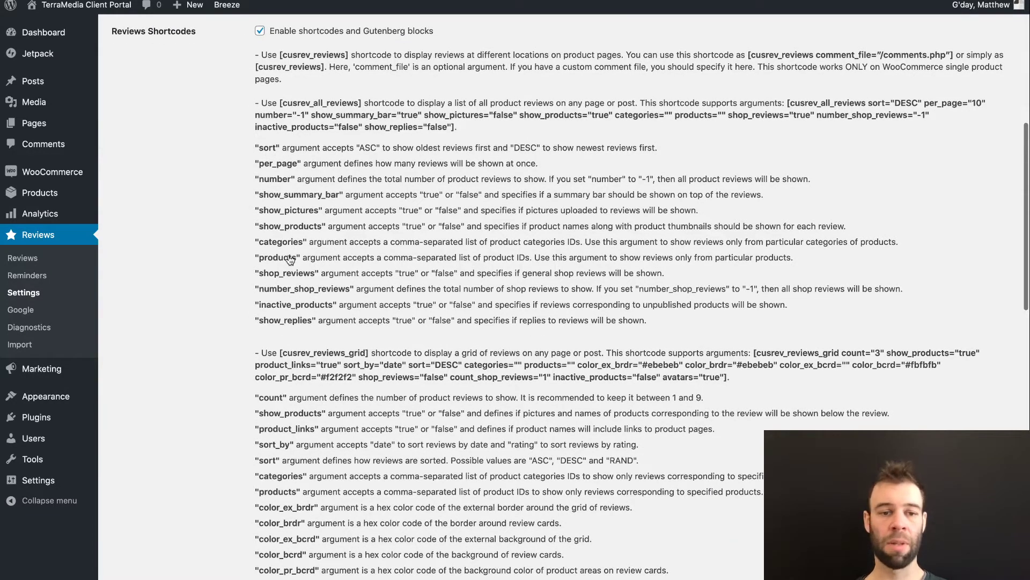
scroll(296, 215, down, 2)
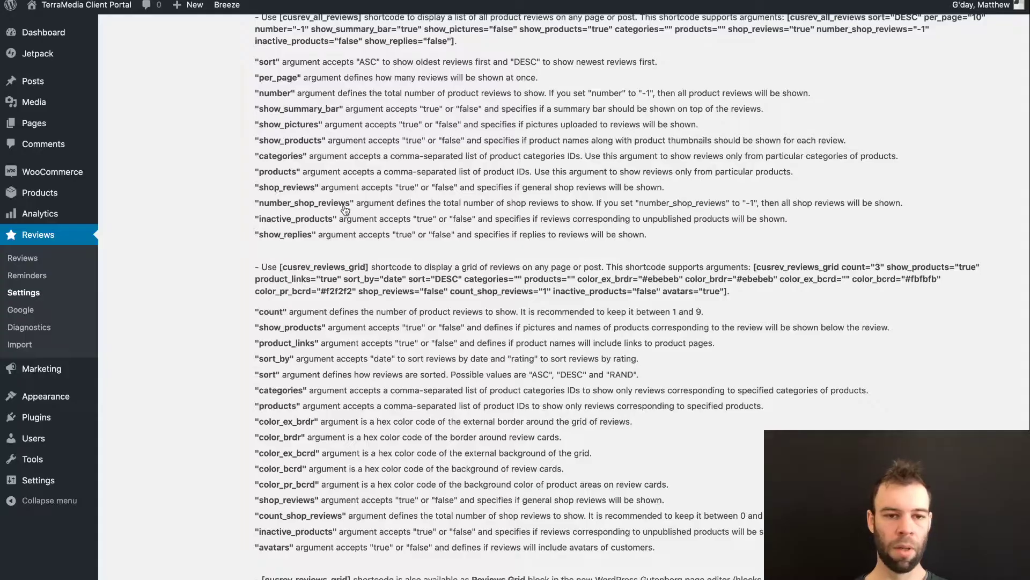
drag(277, 268, 369, 275)
scroll(375, 275, down, 2)
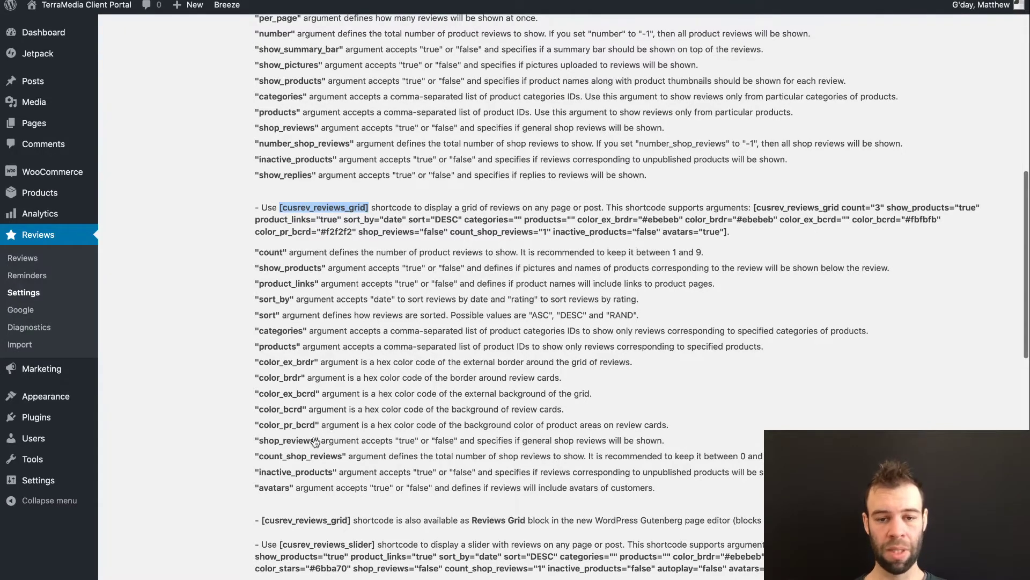
scroll(483, 303, down, 1)
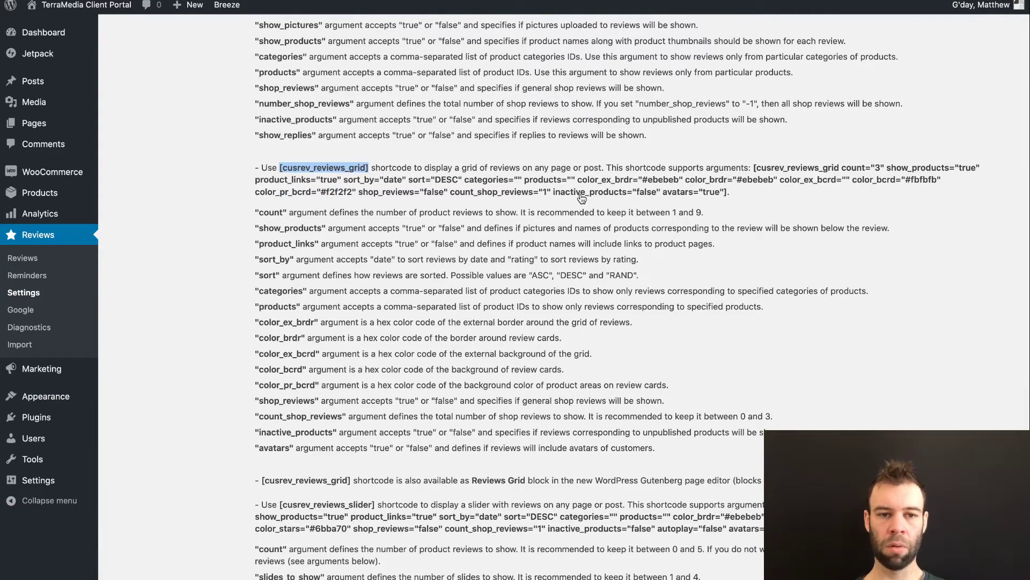
scroll(581, 198, down, 3)
scroll(354, 188, up, 1)
scroll(385, 217, down, 2)
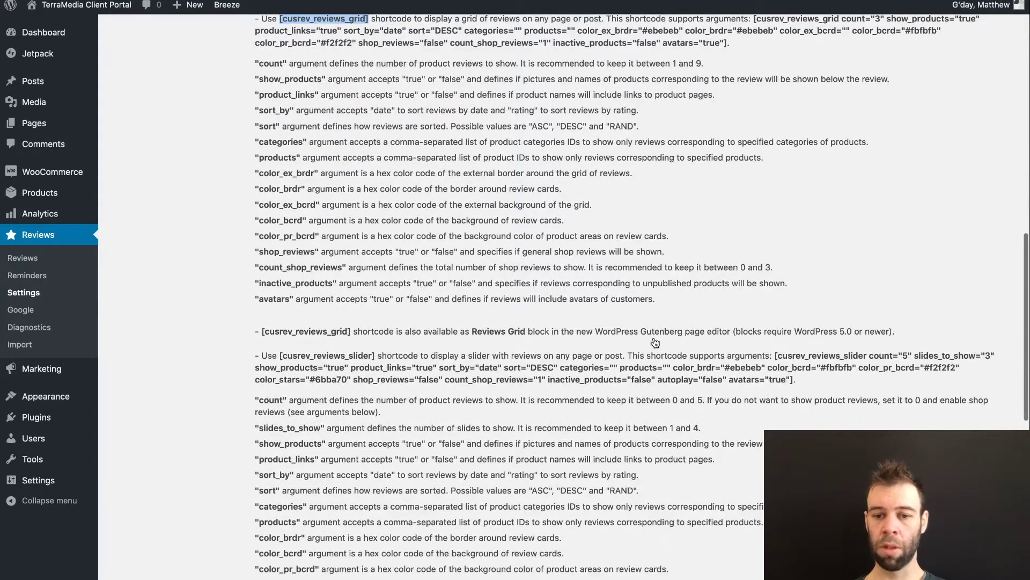
scroll(455, 350, down, 2)
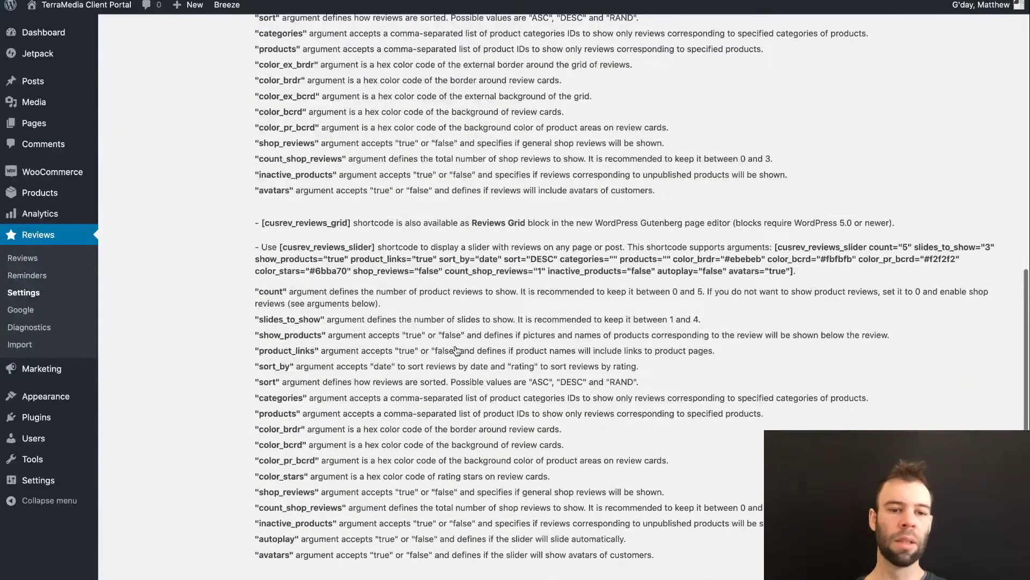
scroll(455, 351, down, 1)
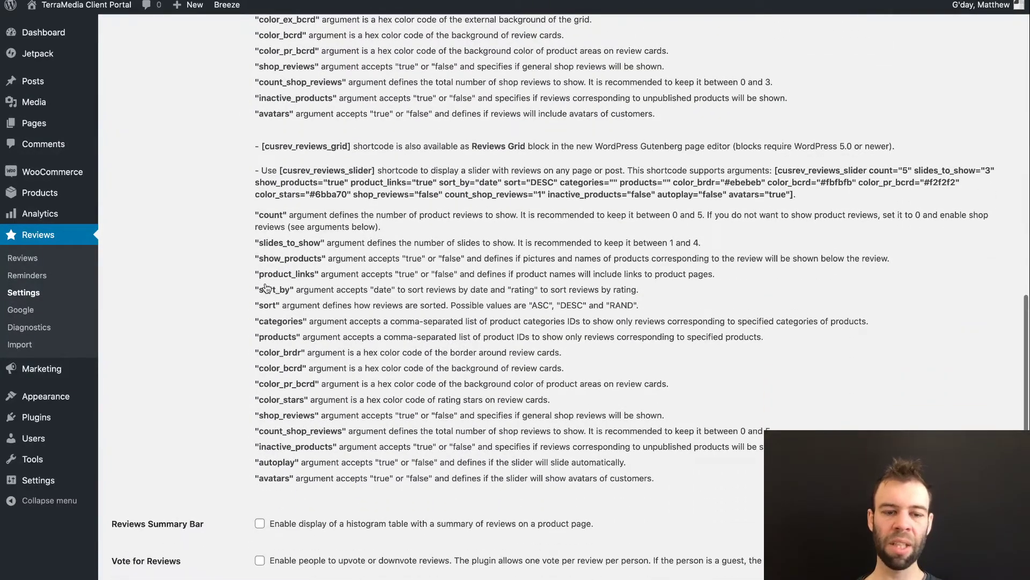
scroll(266, 289, down, 2)
scroll(265, 290, down, 3)
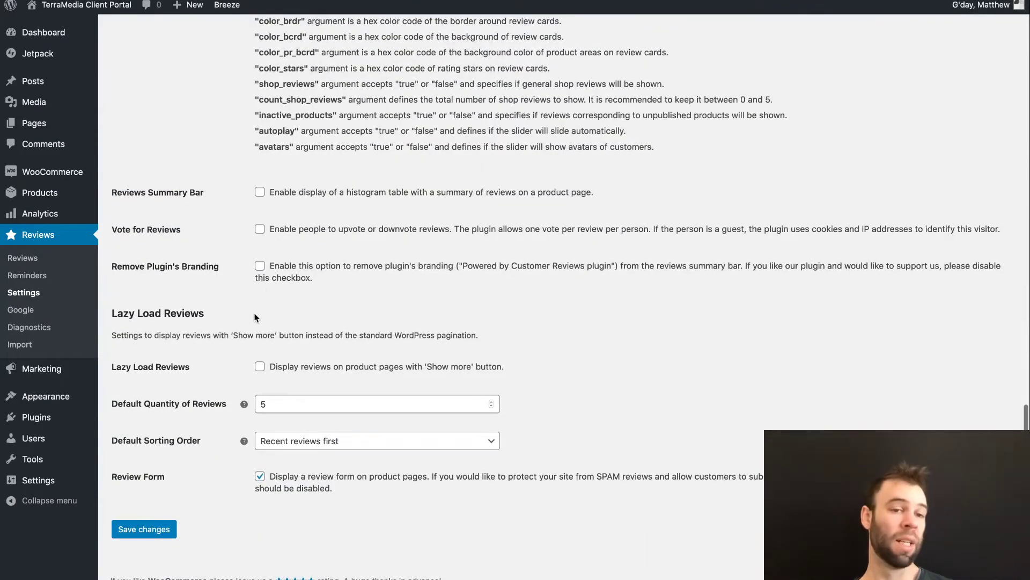
Inspect the Reviews Summary Bar setting and zoom in the page for easier reading.
drag(111, 195, 208, 192)
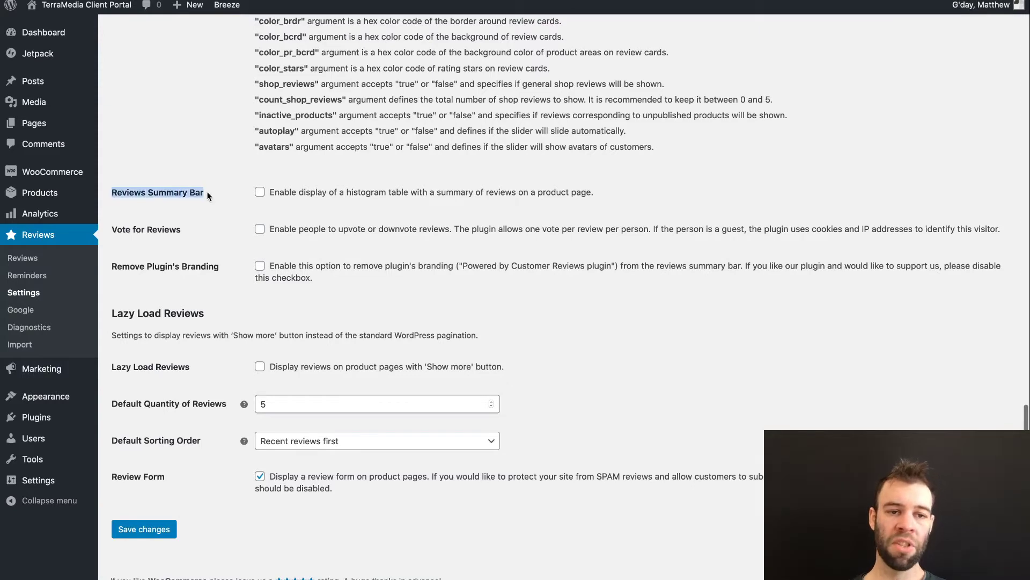
click(223, 198)
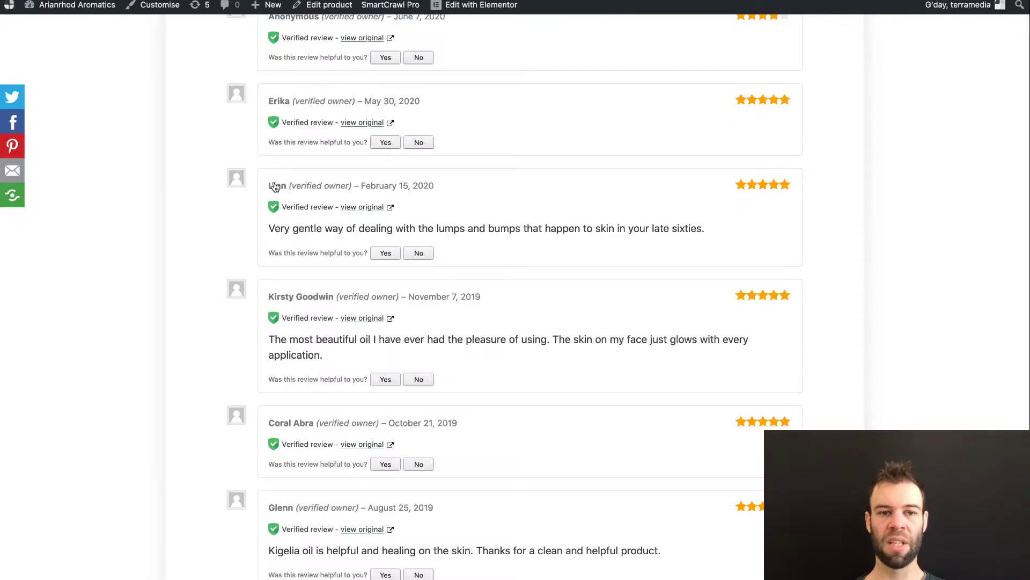
scroll(293, 144, up, 6)
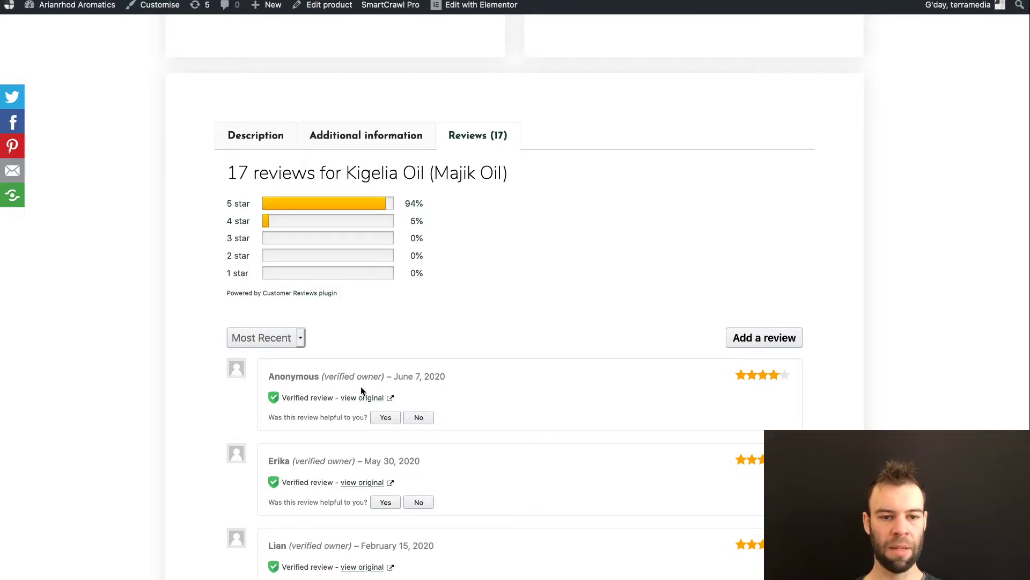
scroll(454, 353, down, 2)
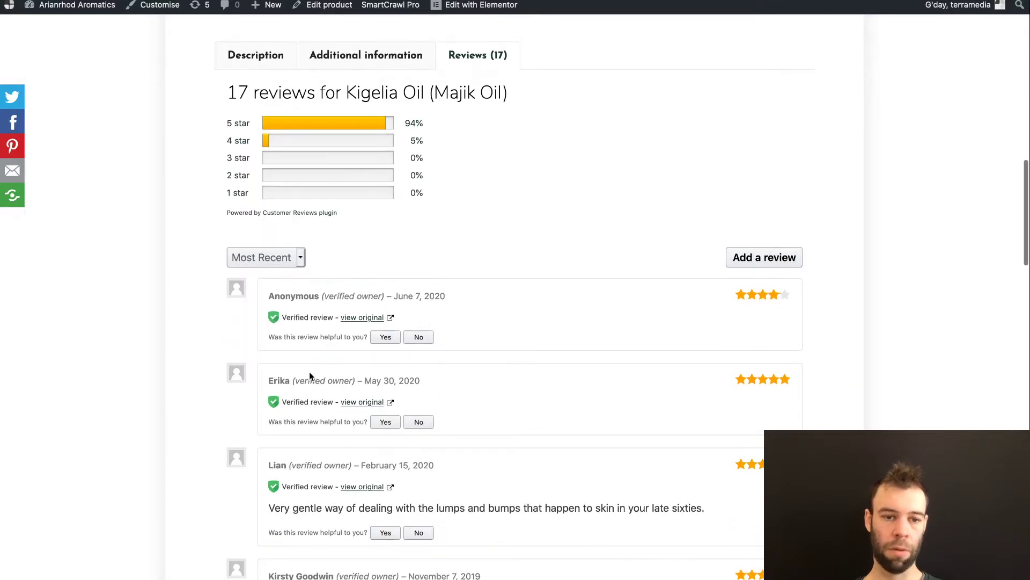
key(super+plus)
key(super+plus)
key(super+plus)
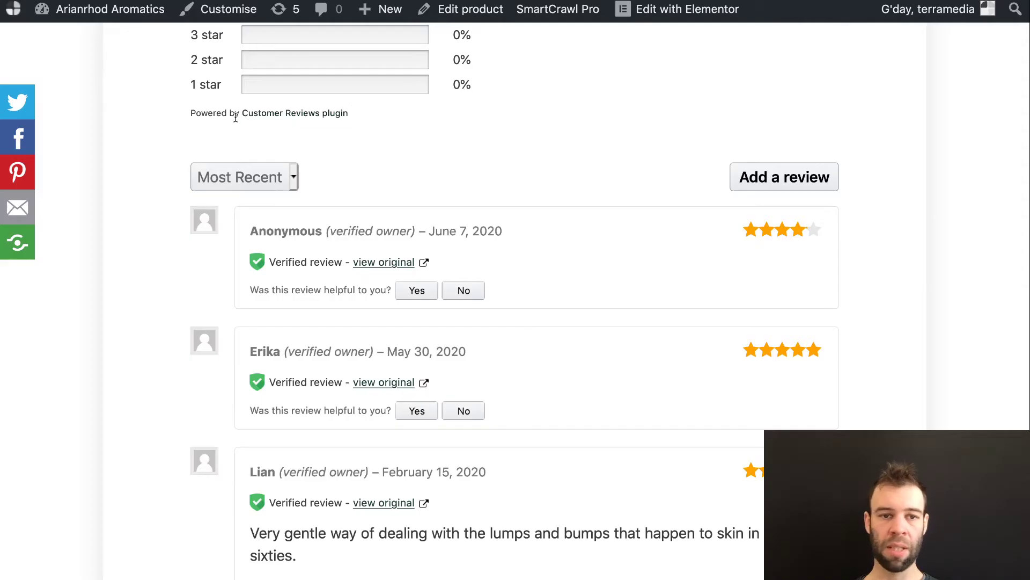
Scroll up through the settings to the Lazy Load Reviews option.
scroll(210, 119, up, 2)
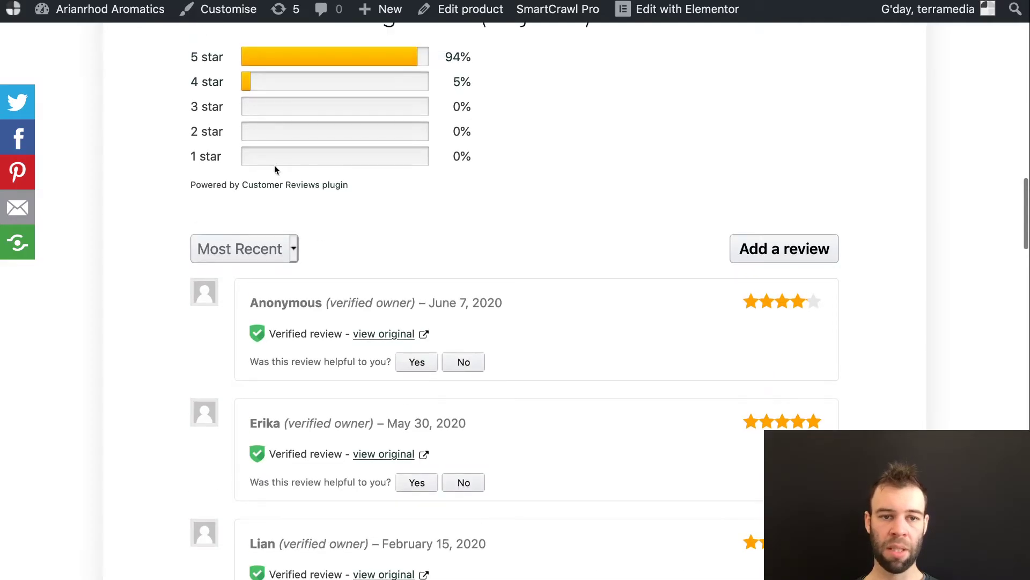
scroll(322, 209, up, 1)
scroll(324, 245, up, 1)
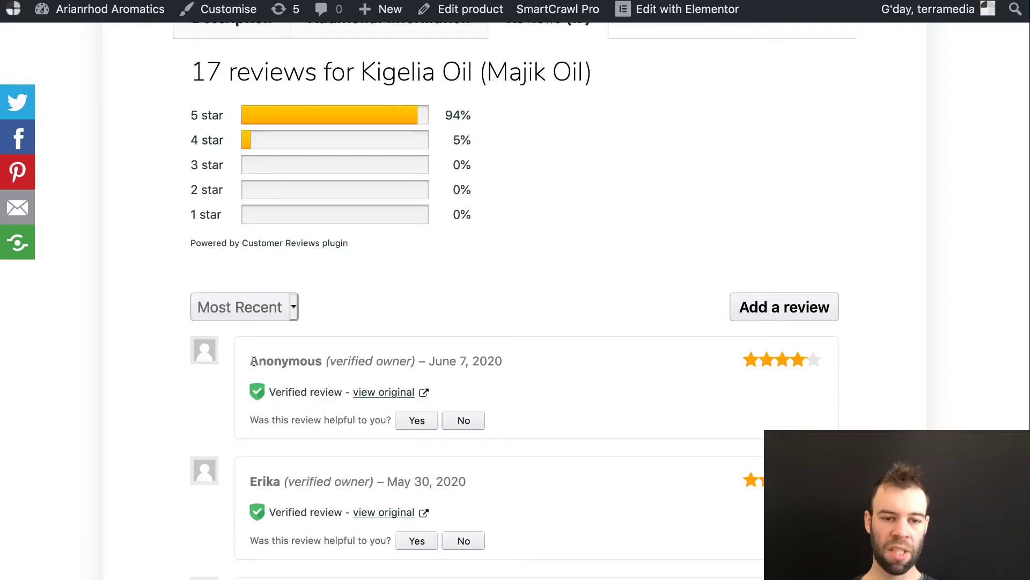
Check the Default Quantity and Default Sorting Order settings, leaving both unchanged.
scroll(254, 361, down, 20)
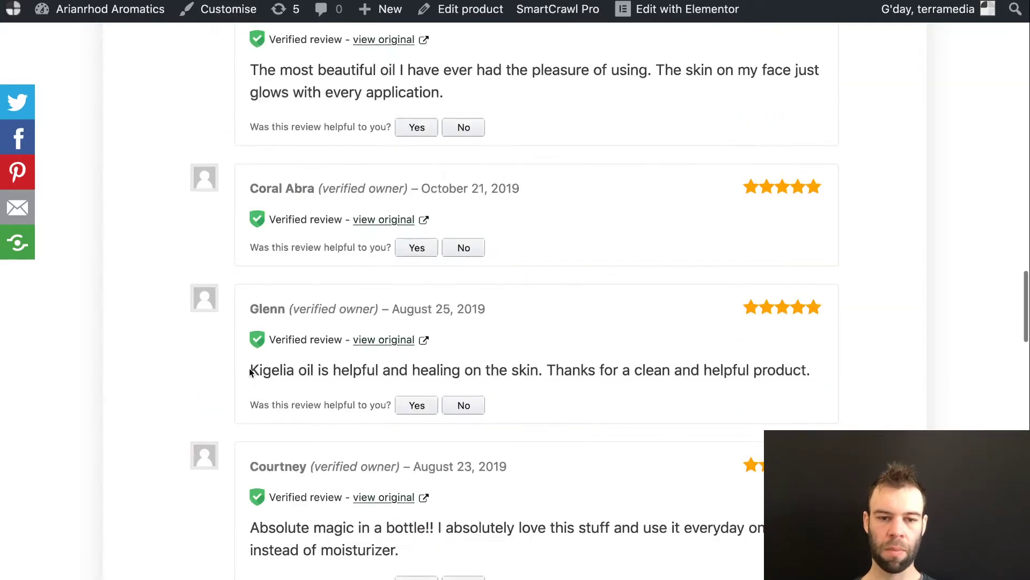
scroll(424, 384, down, 4)
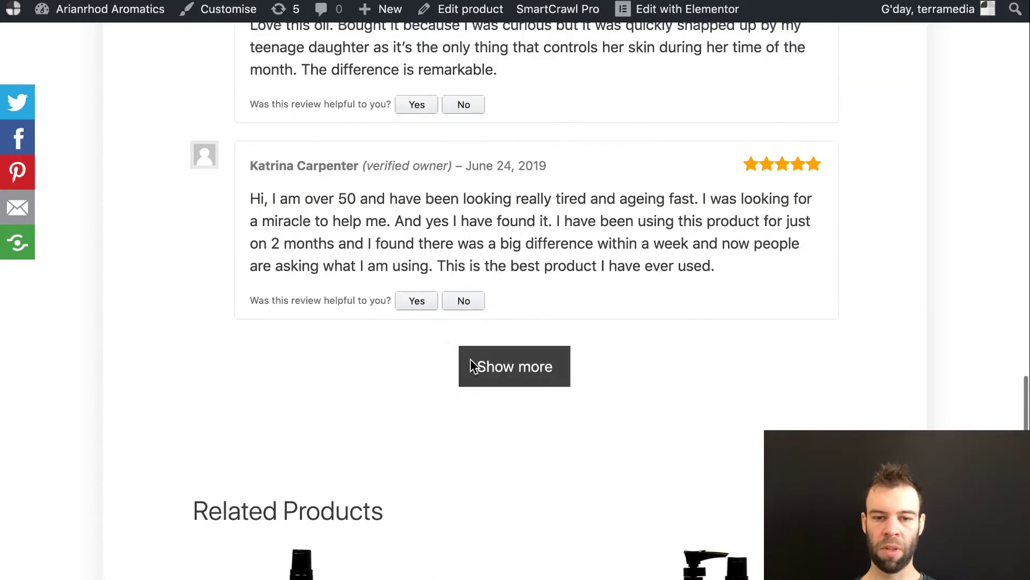
scroll(481, 320, up, 8)
scroll(478, 328, up, 10)
scroll(458, 110, up, 5)
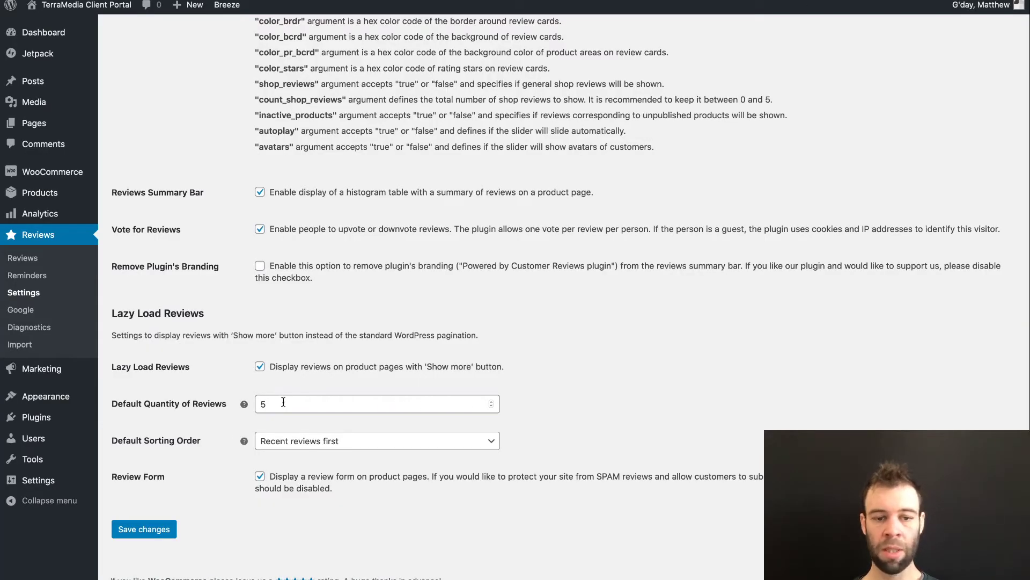
click(263, 403)
click(606, 411)
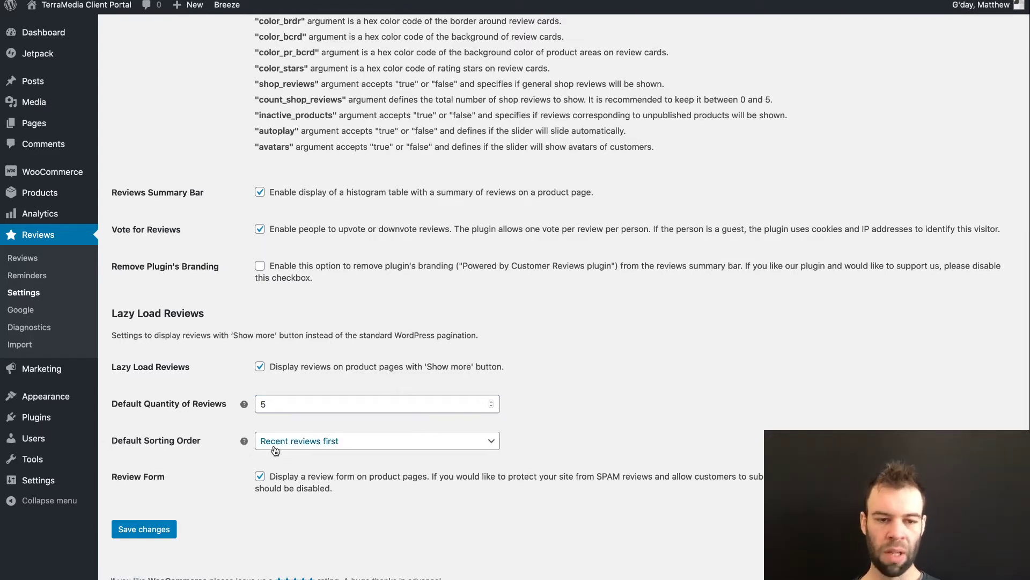
click(369, 449)
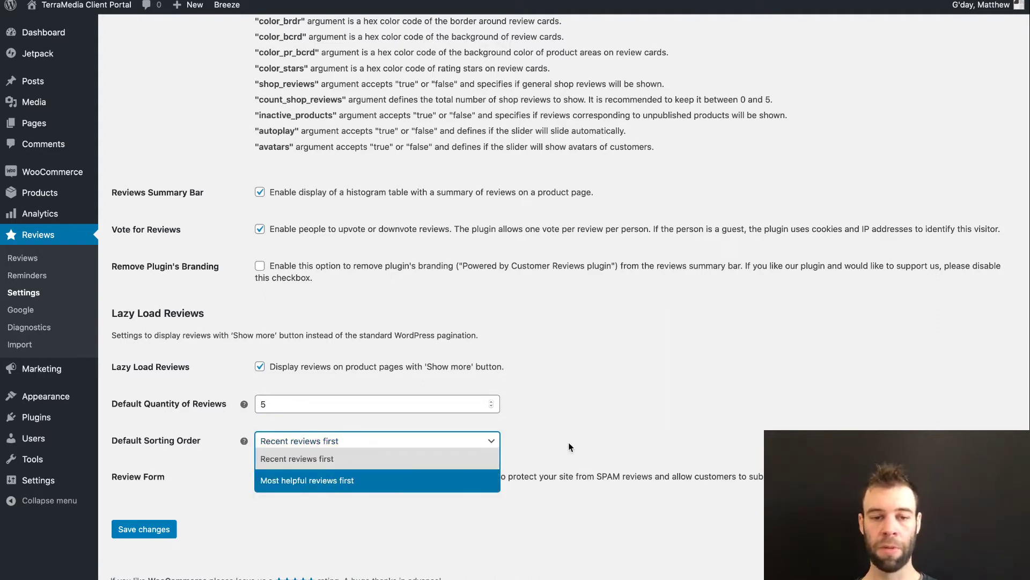
click(387, 480)
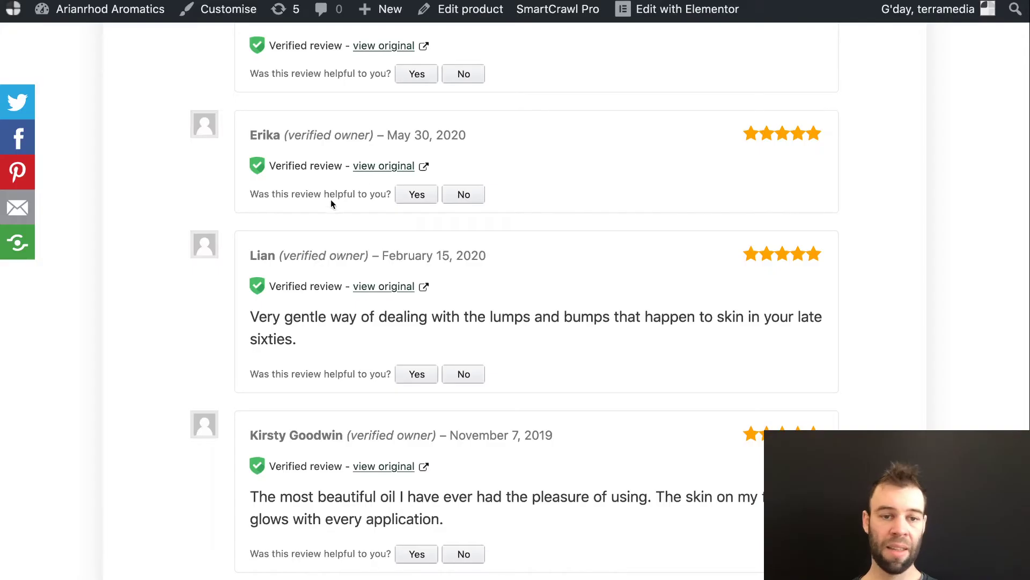
Confirm Most Recent review sorting and turn the Review Form option off and back on.
scroll(331, 203, up, 5)
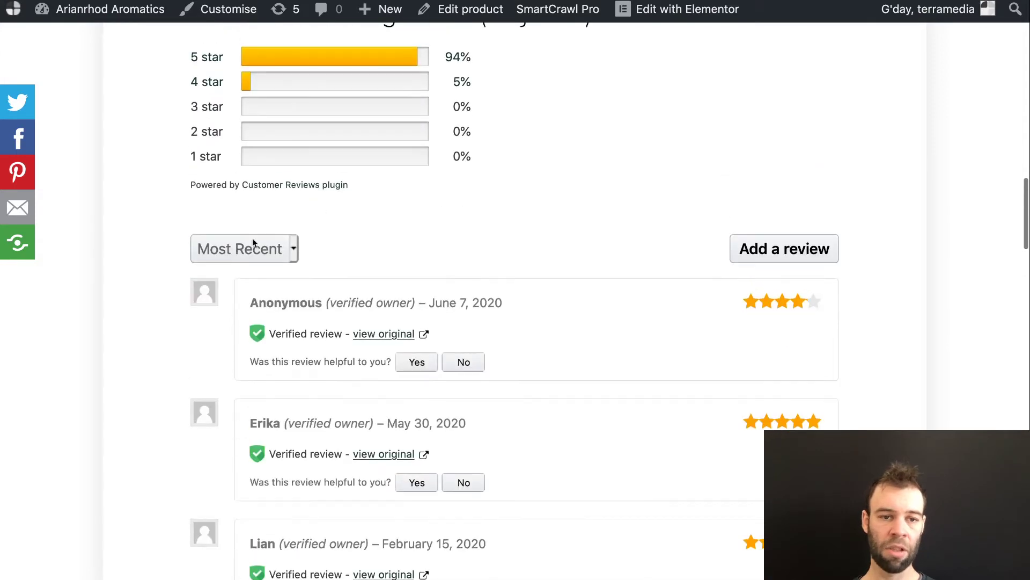
click(281, 248)
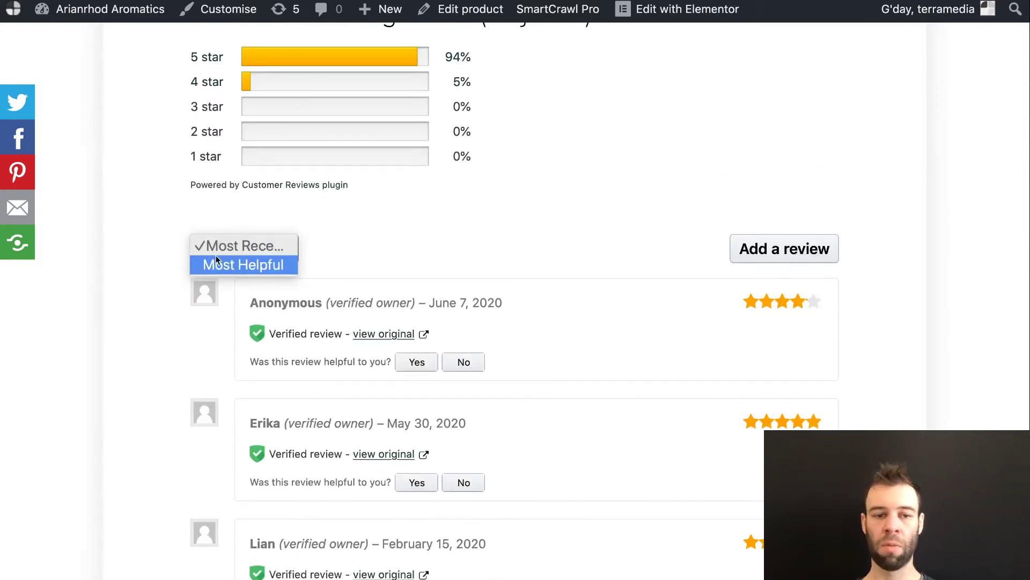
click(247, 246)
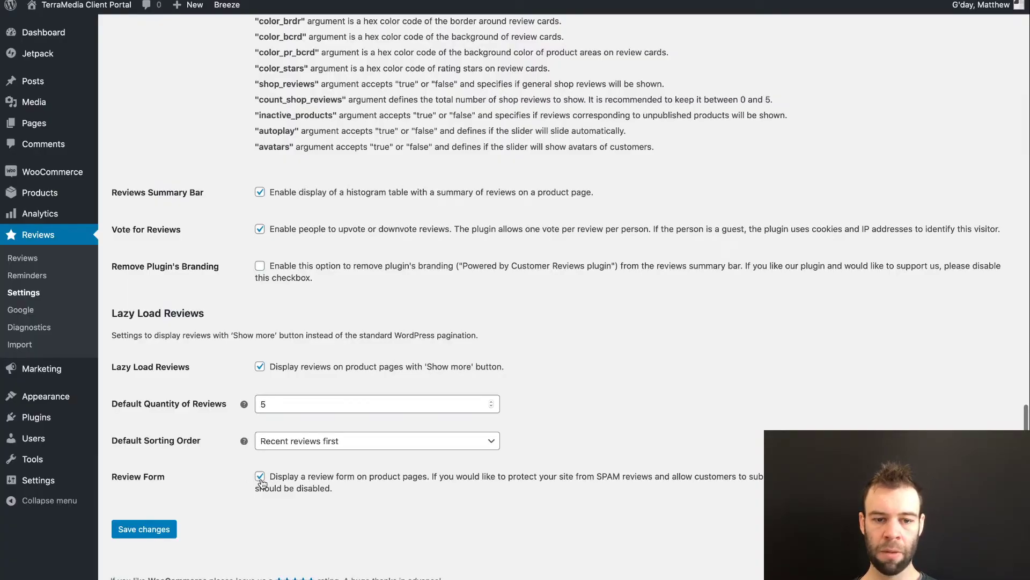
click(261, 477)
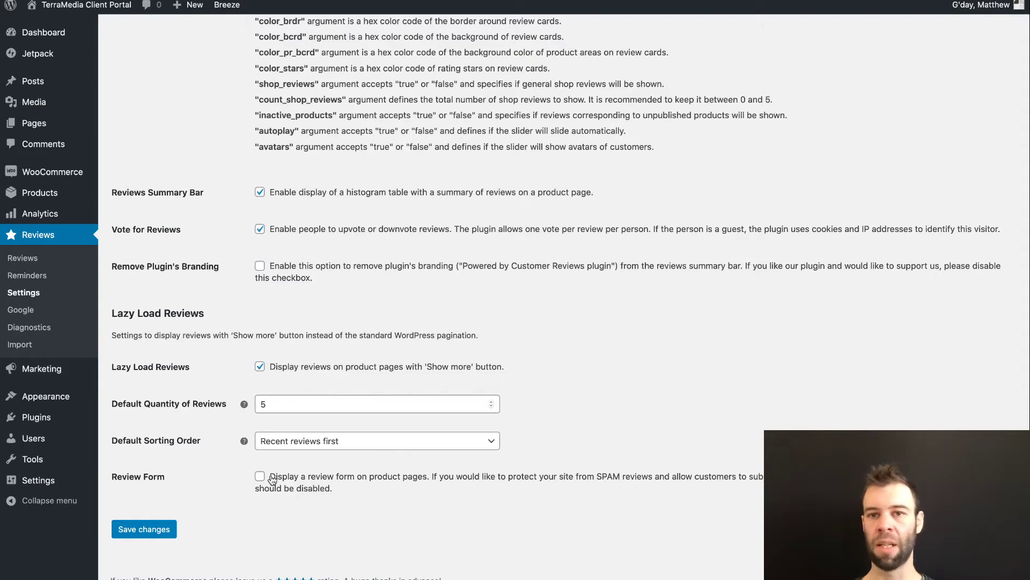
click(260, 478)
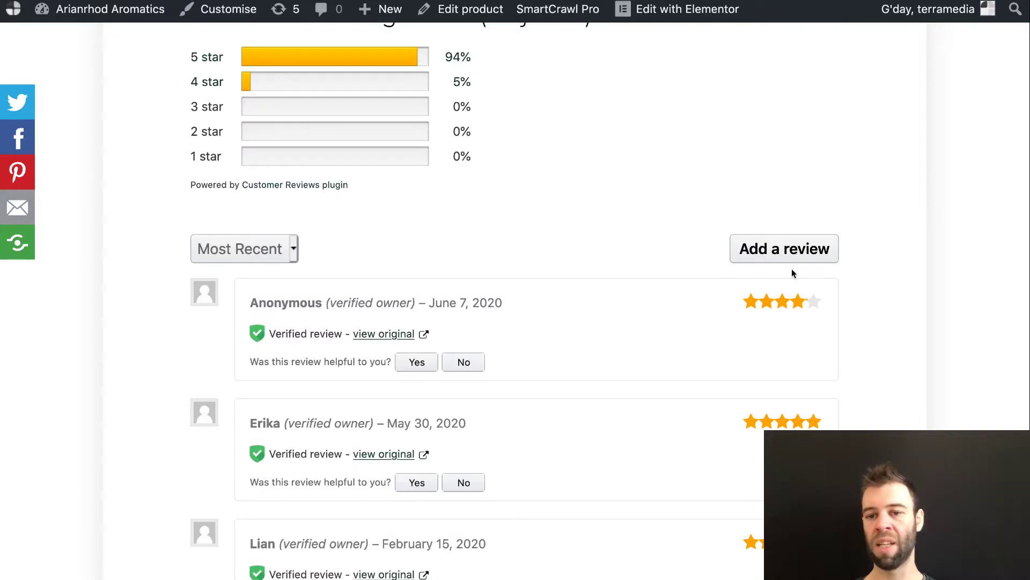
Open the Add a review form, look it over, and close it again.
click(796, 254)
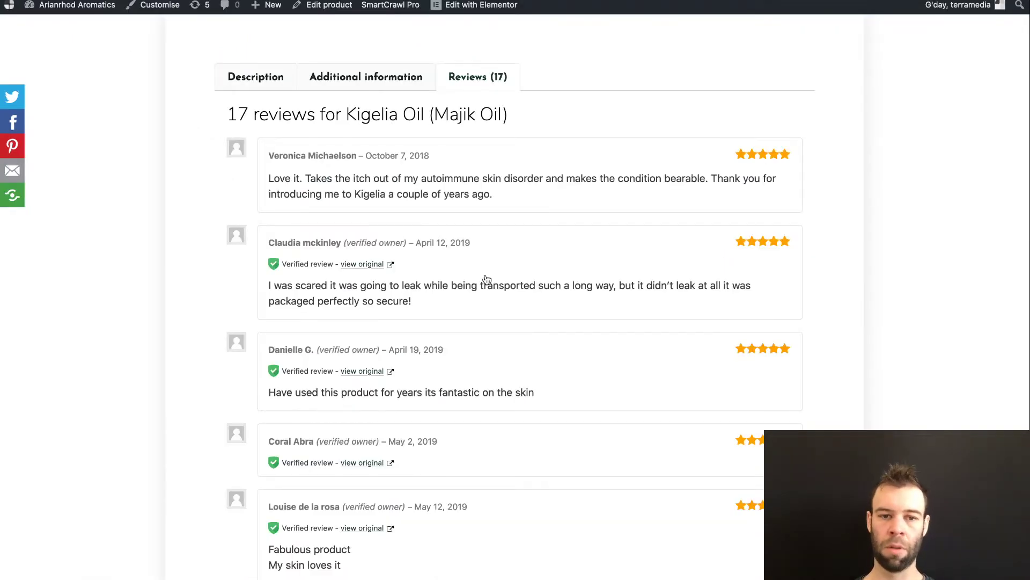
scroll(489, 276, down, 10)
key(super+plus)
key(super+plus)
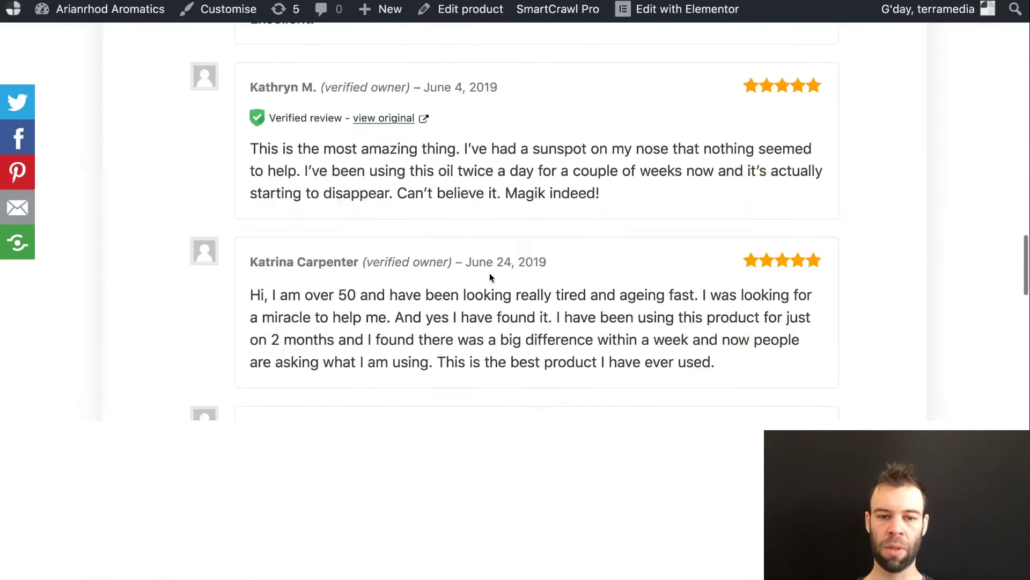
scroll(489, 273, down, 10)
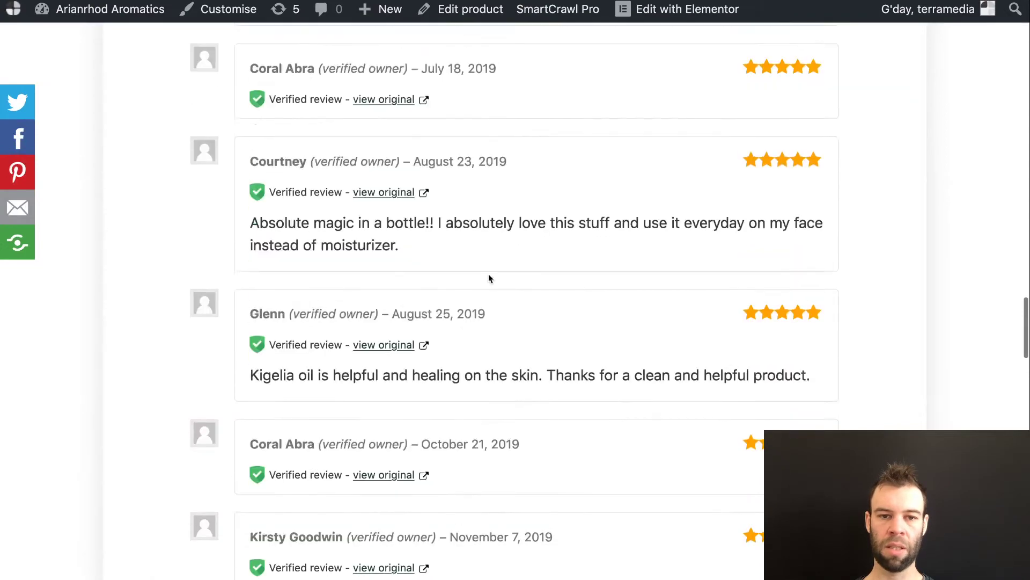
scroll(488, 276, down, 15)
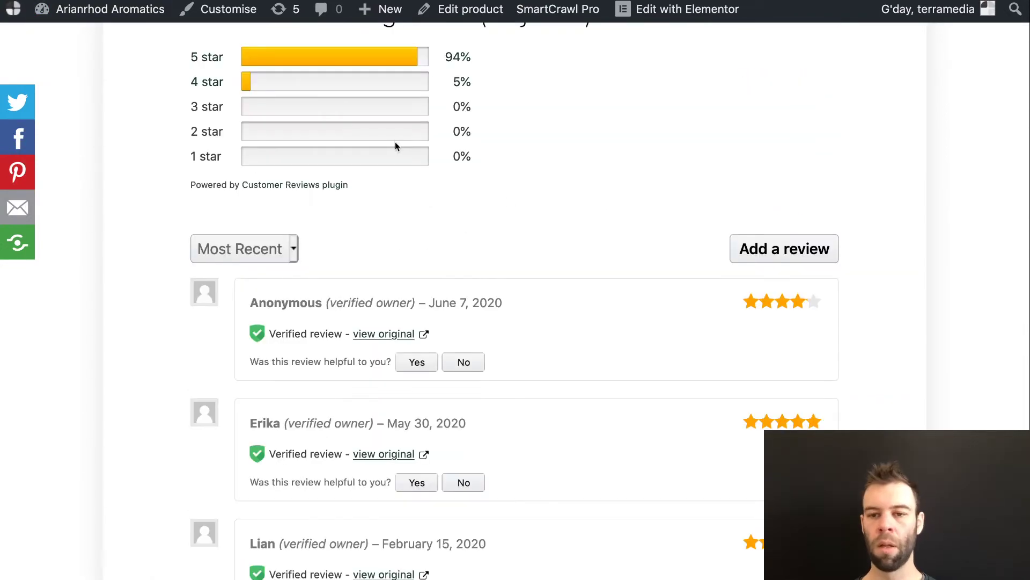
click(795, 259)
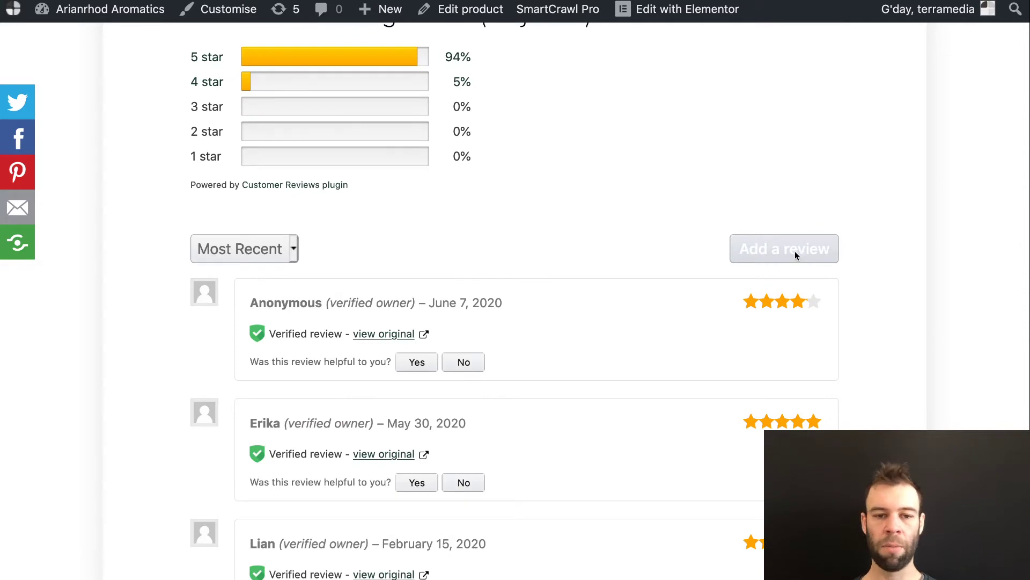
scroll(483, 232, up, 2)
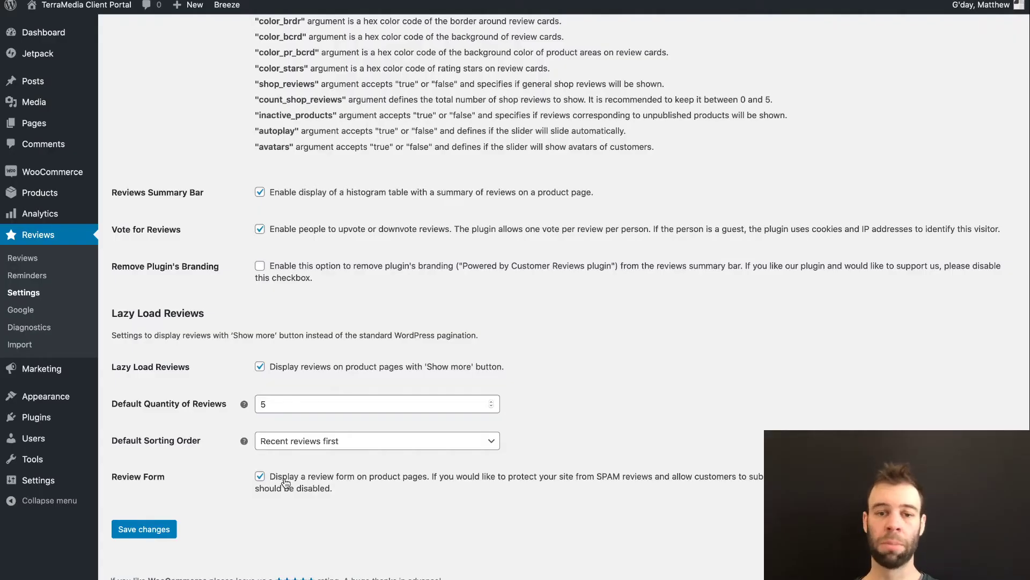
Toggle the product-page review form, save the Reviews settings, and scroll through the shortcode documentation.
click(286, 483)
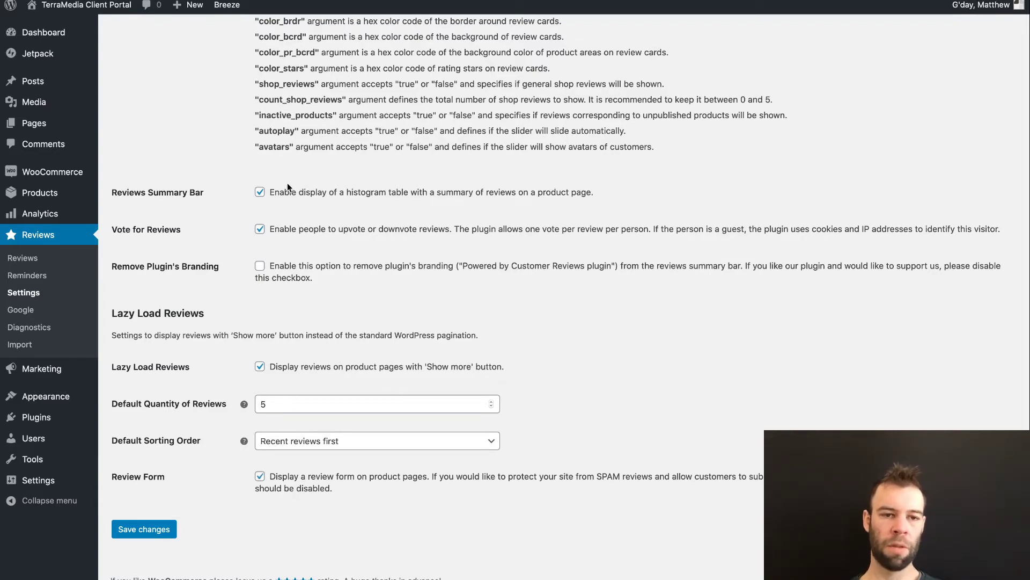
click(144, 529)
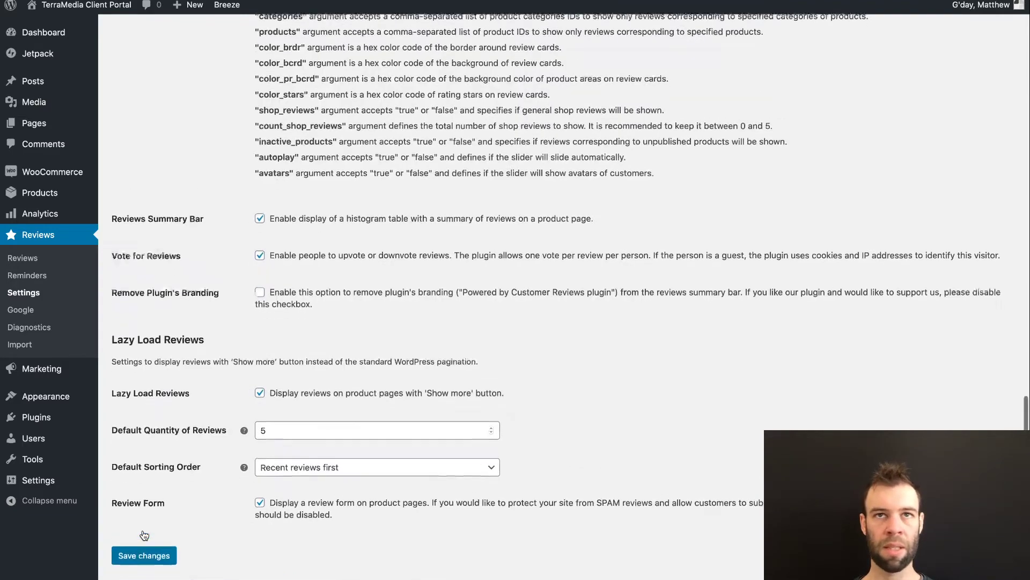
scroll(141, 258, down, 4)
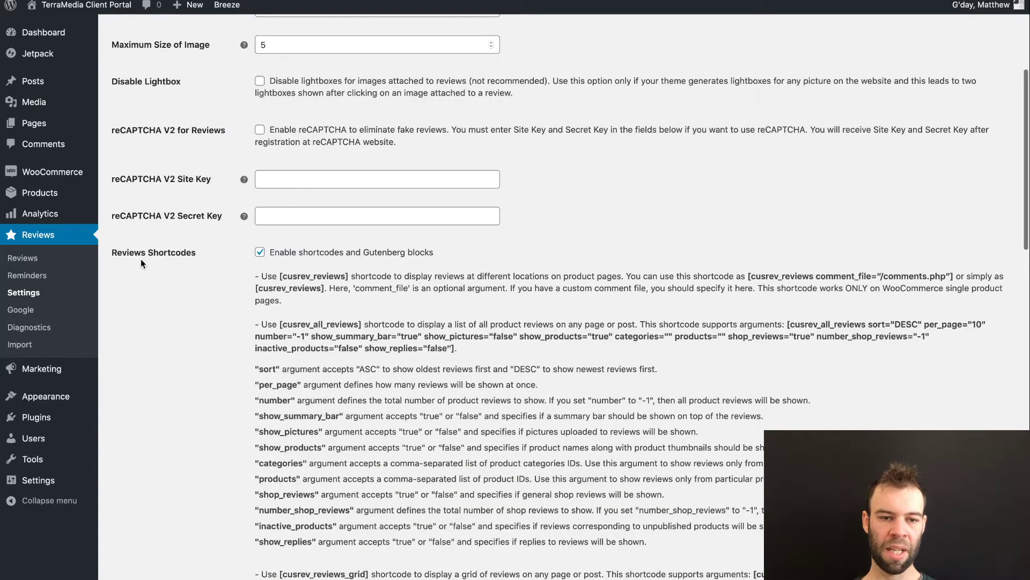
scroll(292, 195, down, 3)
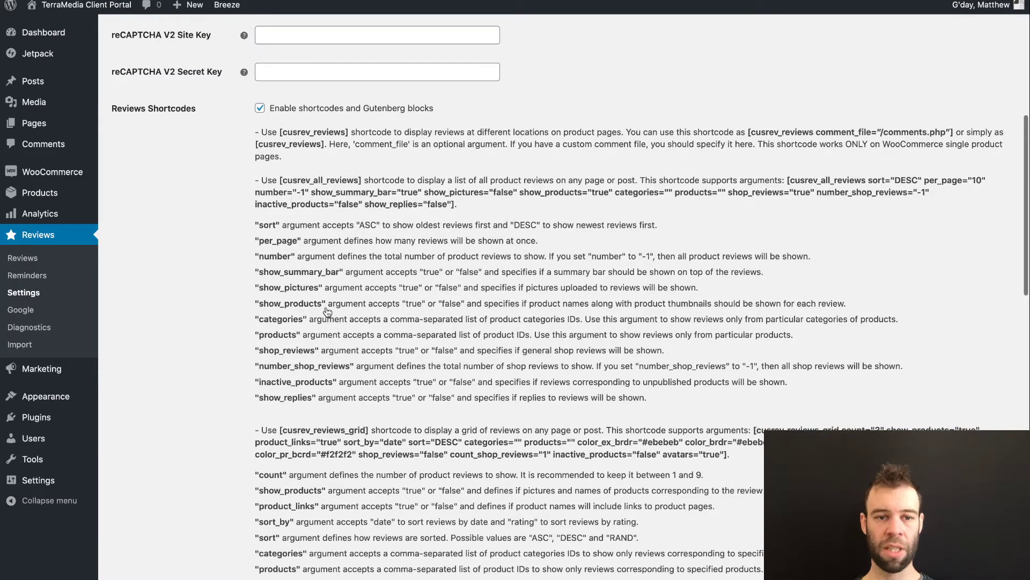
scroll(327, 311, down, 6)
scroll(312, 351, down, 3)
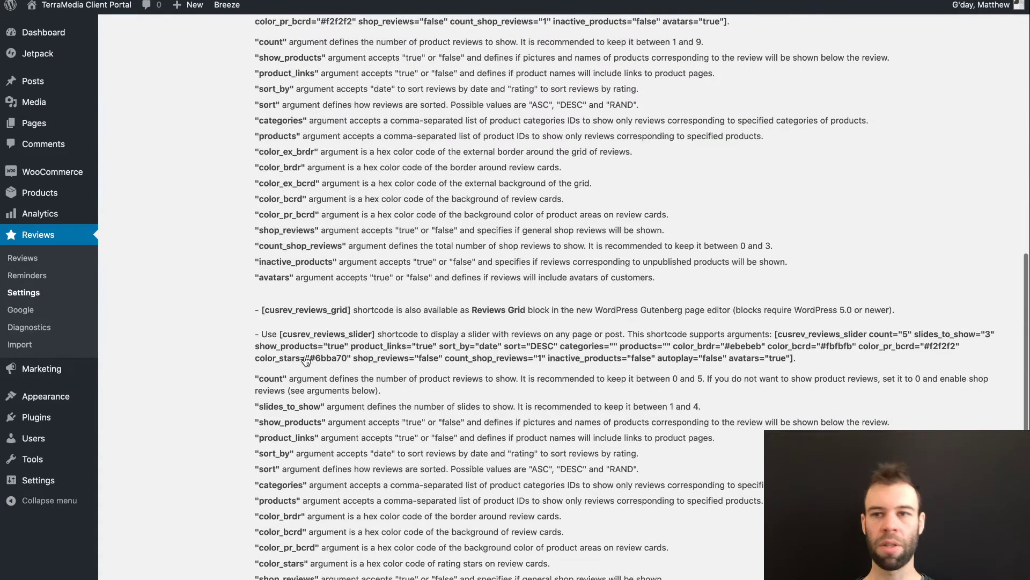
scroll(306, 360, up, 8)
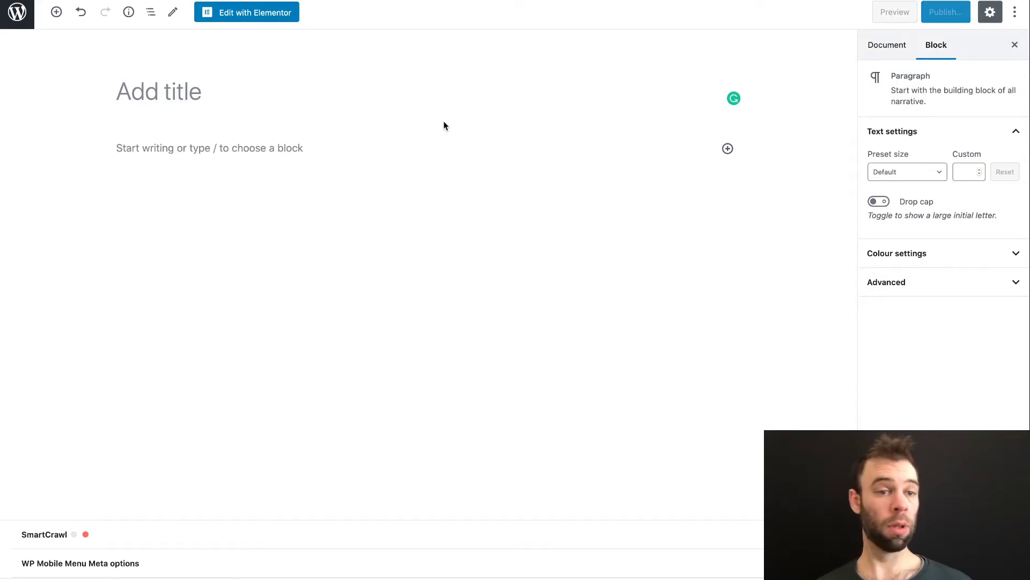
Search the block inserter for 'reviews' and insert the Reviews Grid block into the post.
click(728, 150)
click(727, 149)
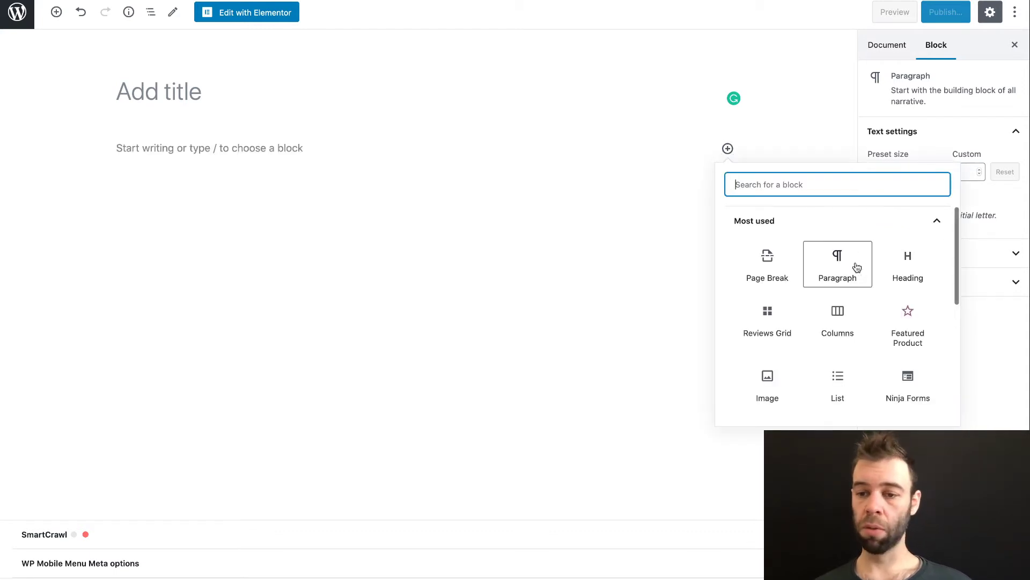
text(revies)
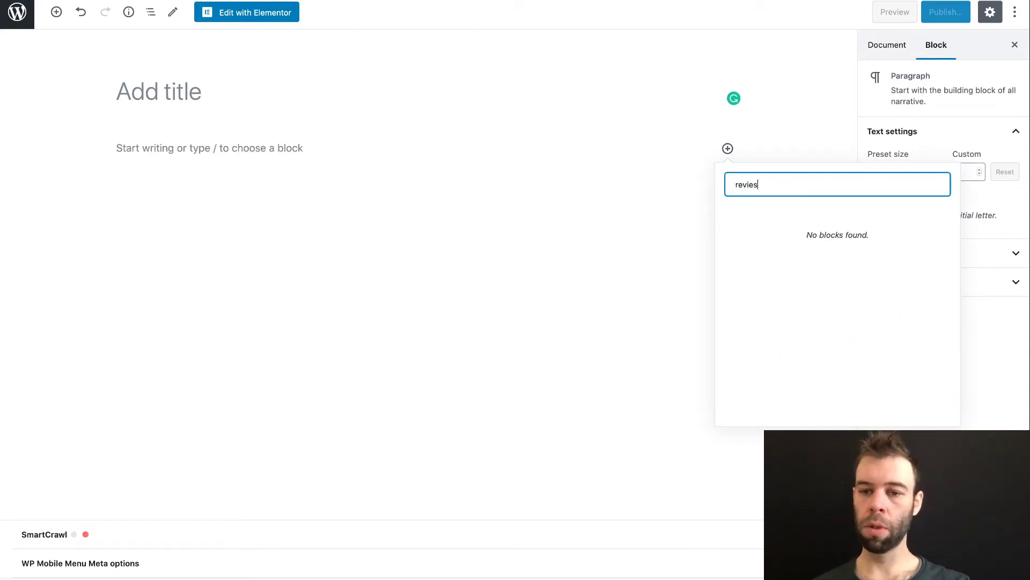
key(BackSpace)
text(ws)
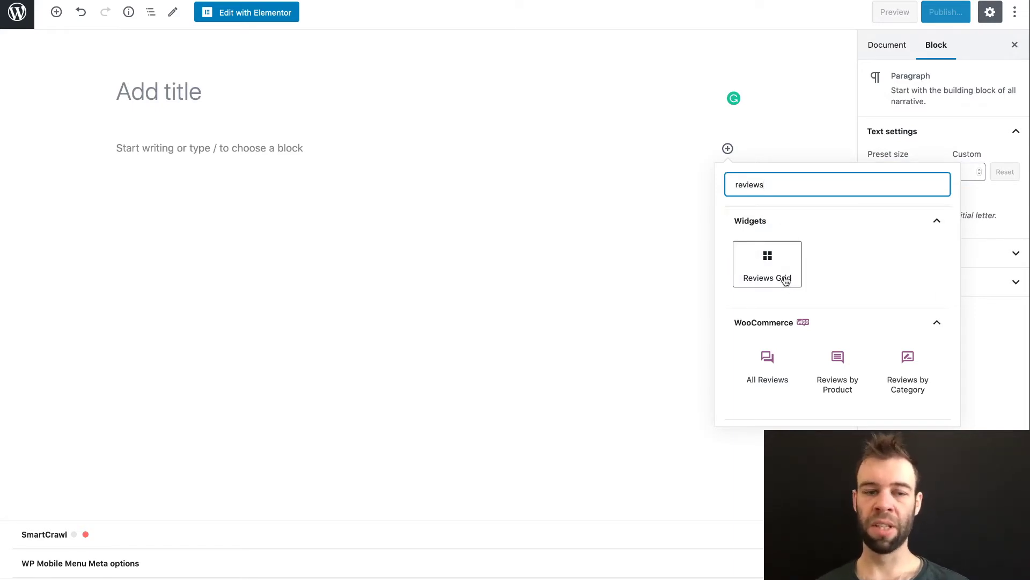
click(769, 261)
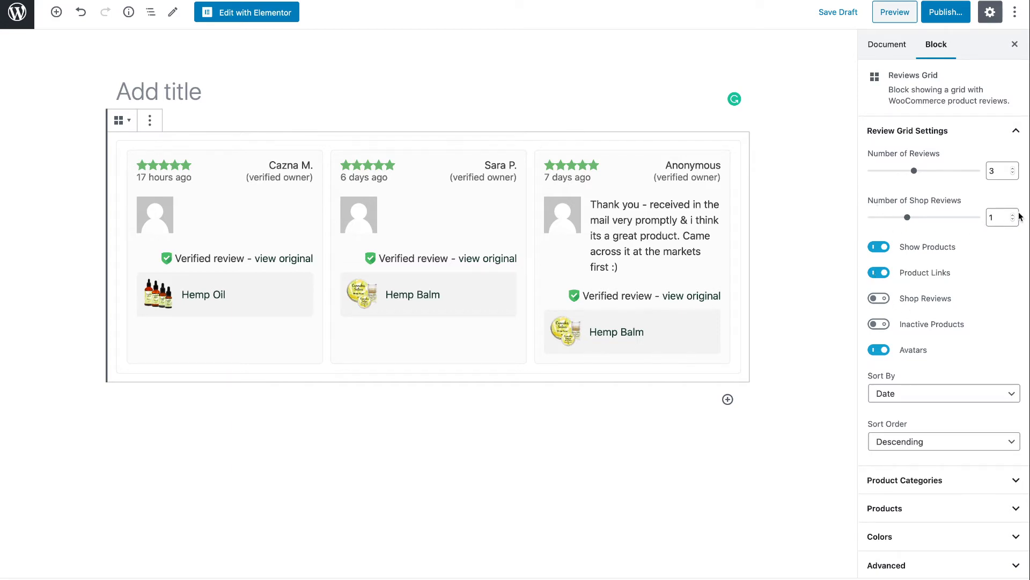
scroll(880, 316, up, 1)
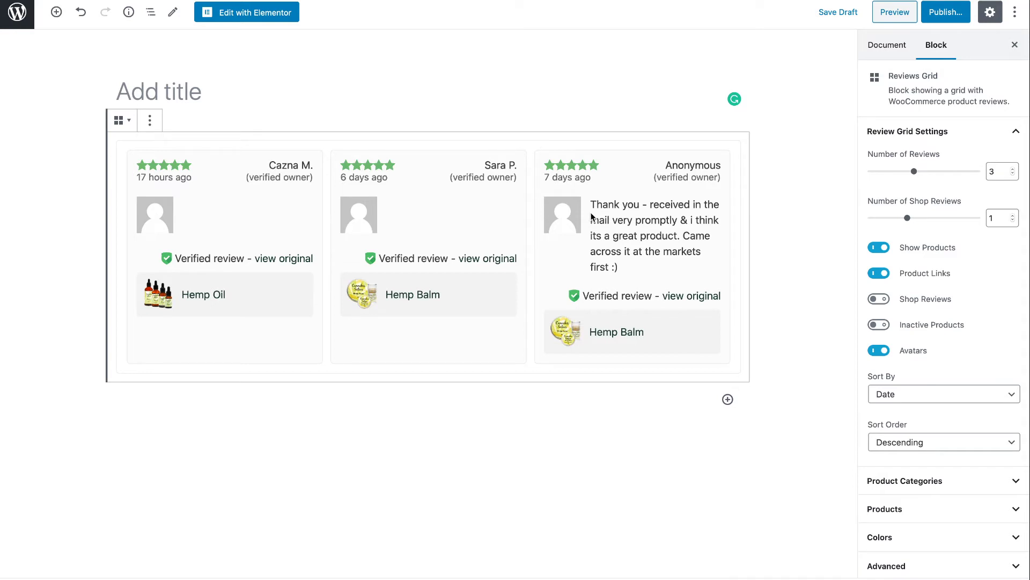
click(914, 400)
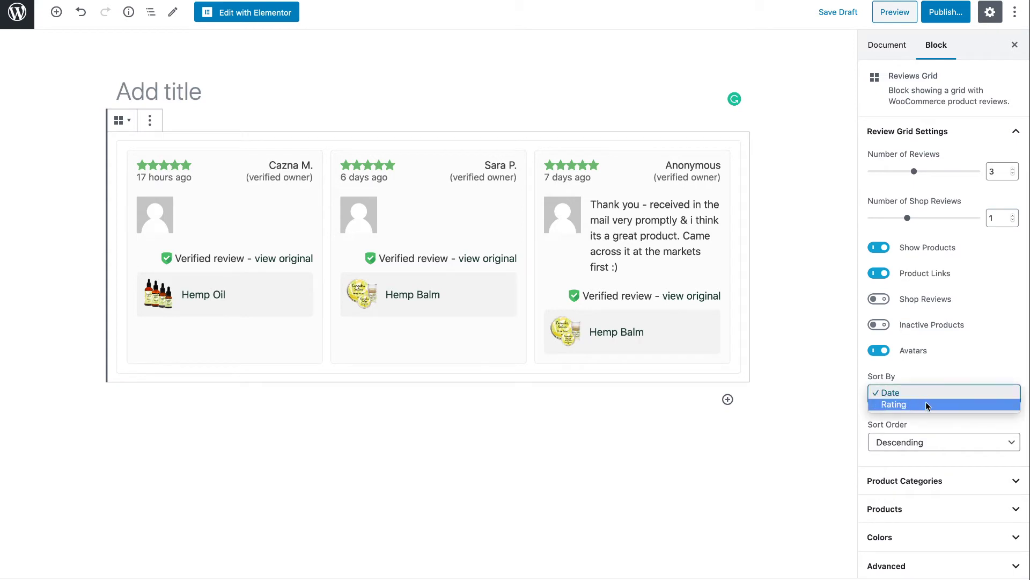
click(984, 422)
click(958, 428)
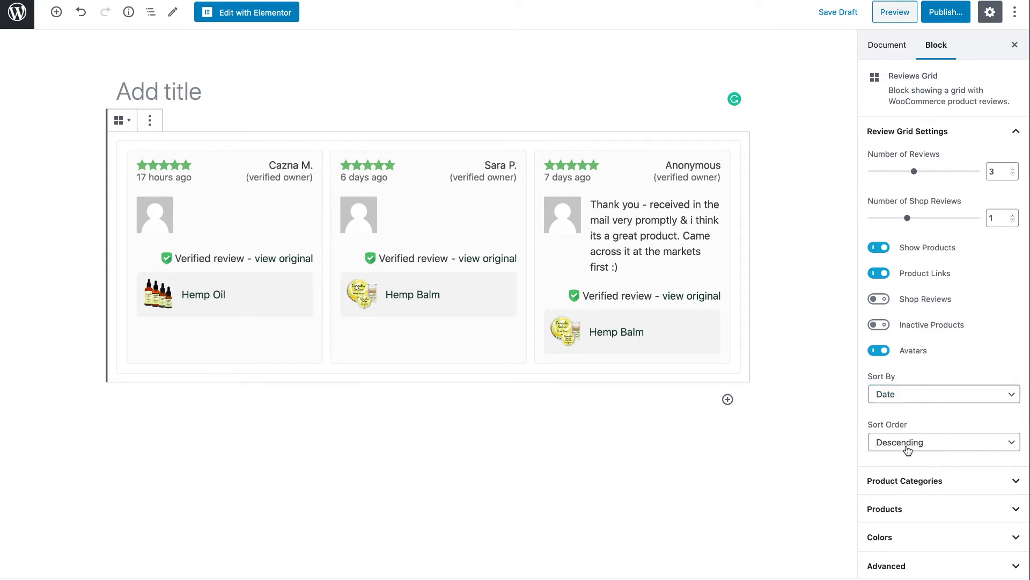
click(907, 450)
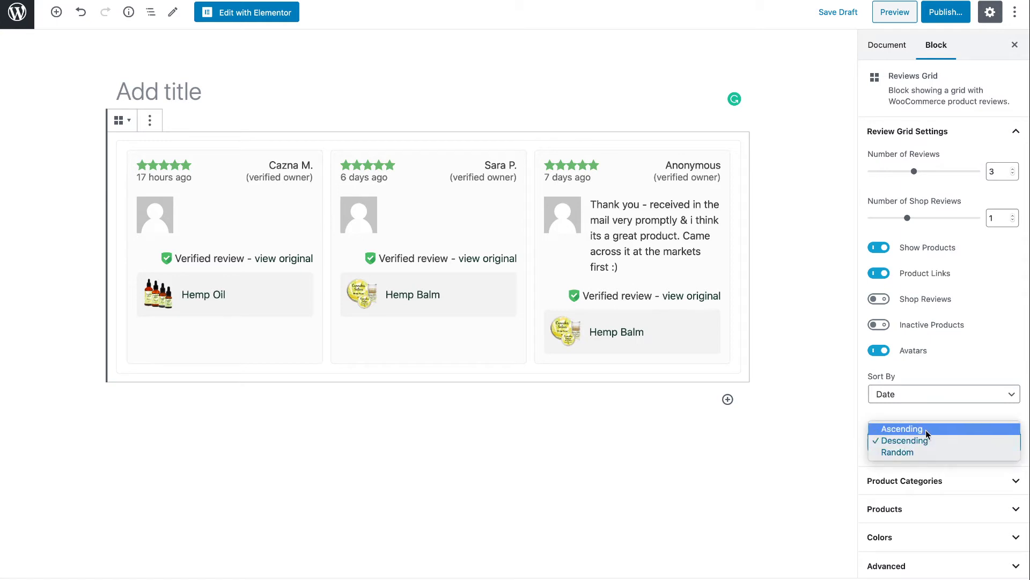
key(Escape)
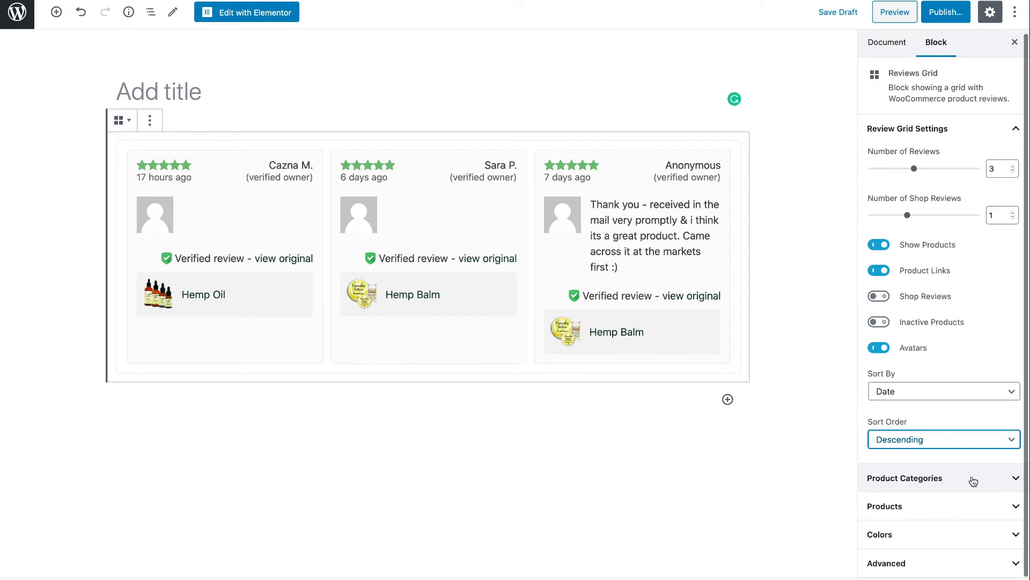
Apply and then clear the Sativa Skin Solutions category filter on the Reviews Grid.
click(939, 478)
scroll(943, 467, down, 5)
scroll(943, 422, down, 4)
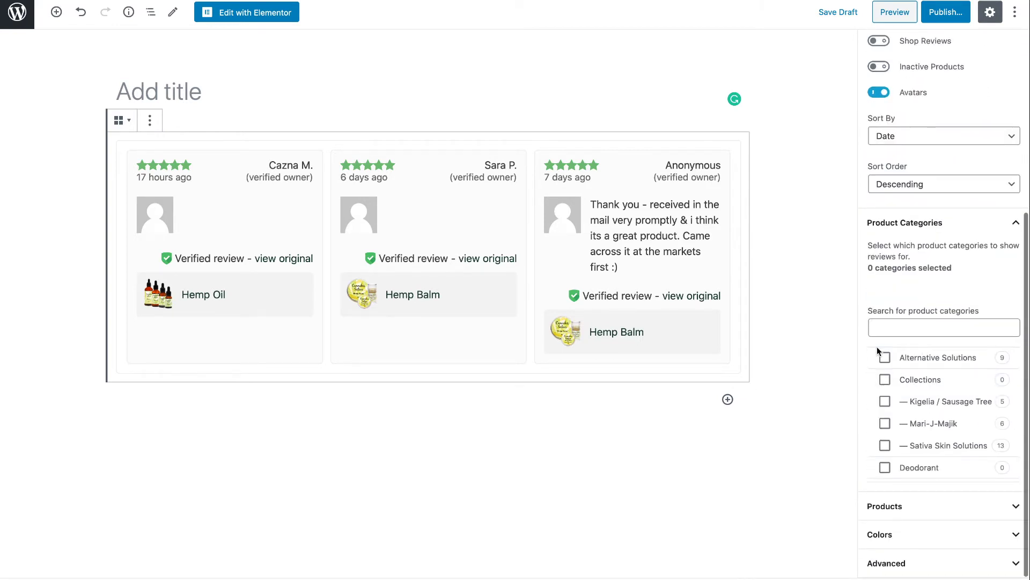
click(884, 446)
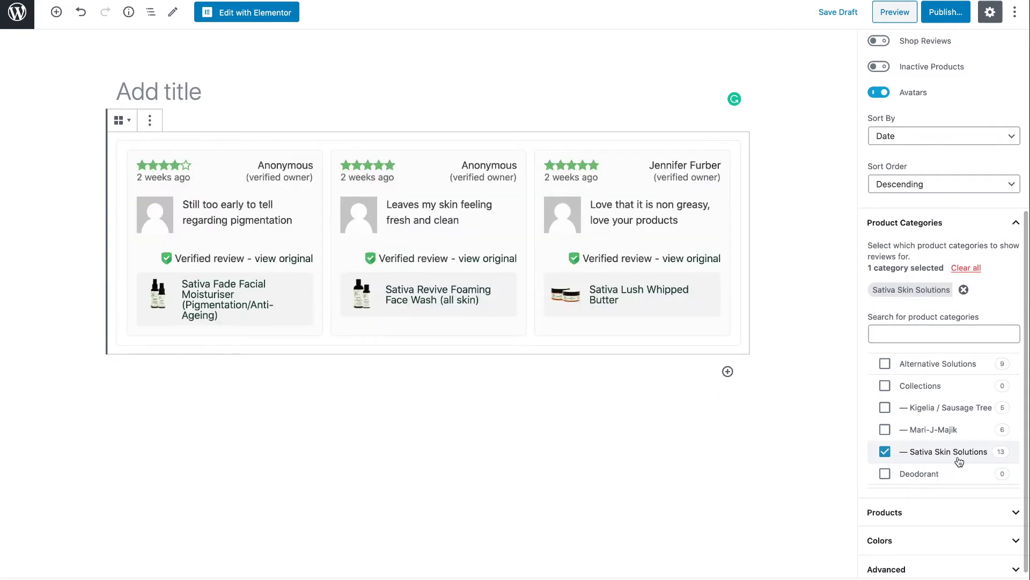
scroll(960, 462, down, 3)
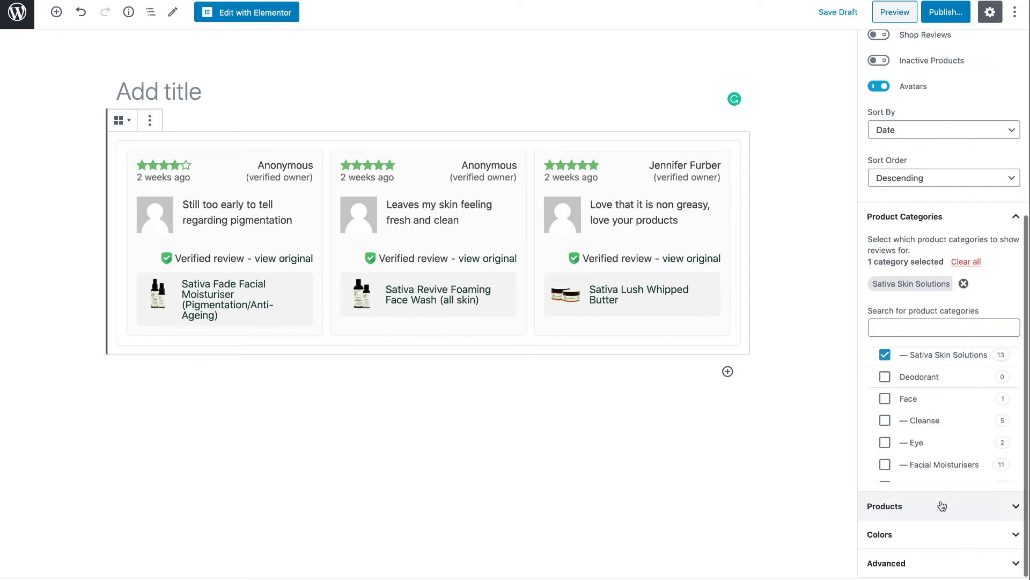
click(964, 283)
Filter the grid to Soothing Bath & Body Oil, then remove that product filter.
click(913, 508)
scroll(912, 301, down, 3)
scroll(923, 485, down, 2)
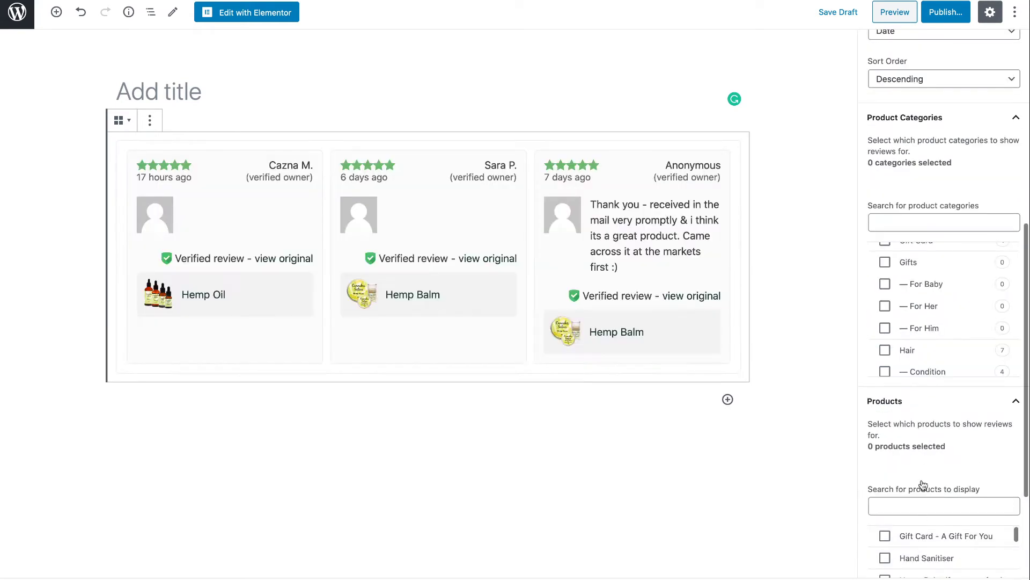
scroll(923, 485, down, 6)
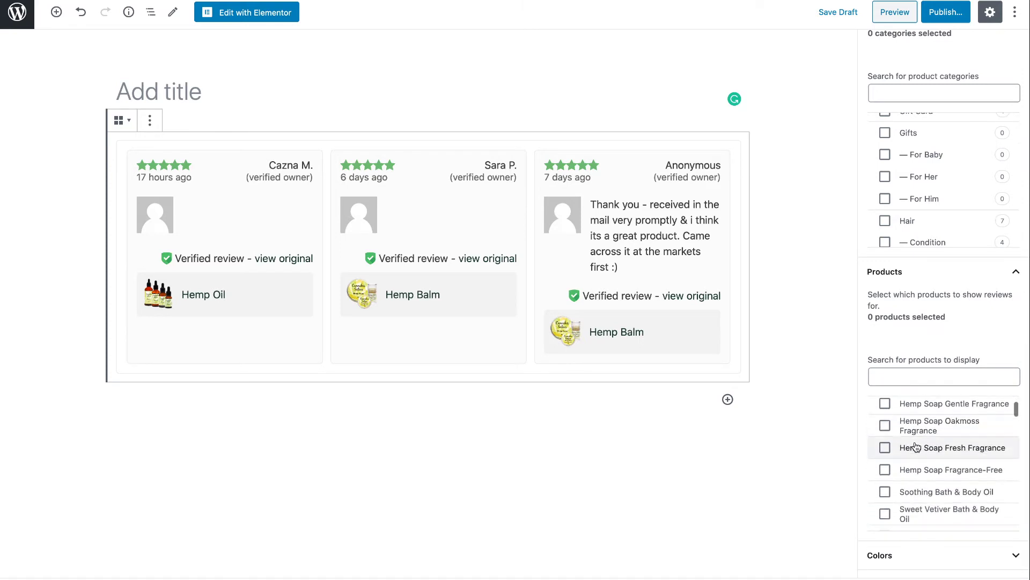
scroll(883, 451, down, 2)
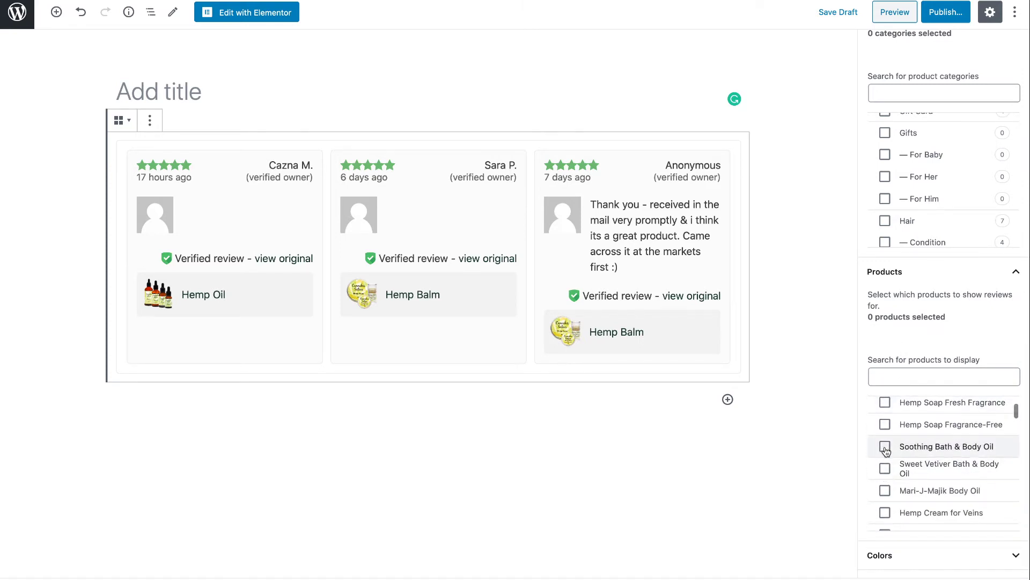
click(885, 447)
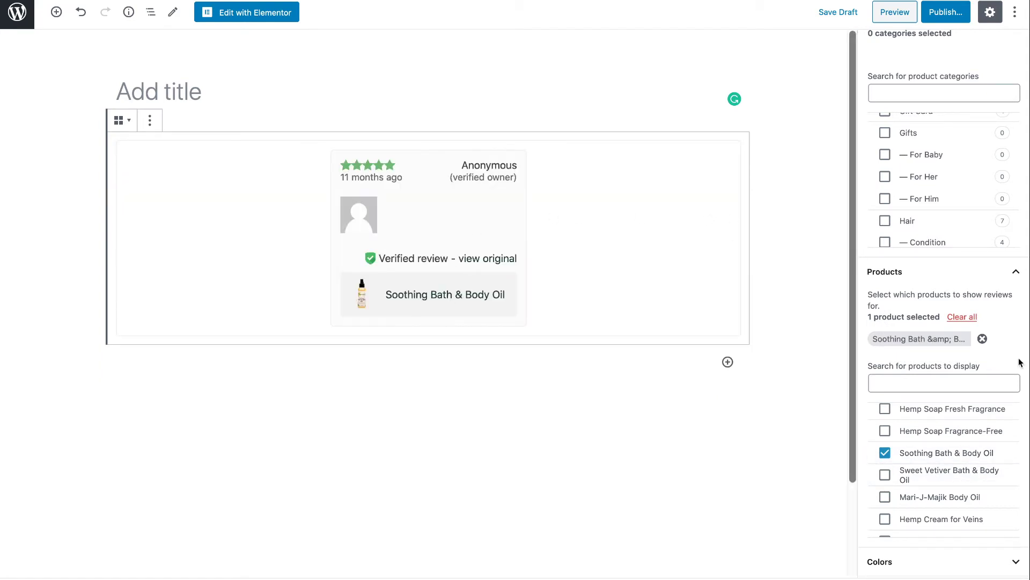
click(947, 452)
Expand the Reviews Grid's colour options, scroll past the colour pickers, and expand Advanced.
click(893, 535)
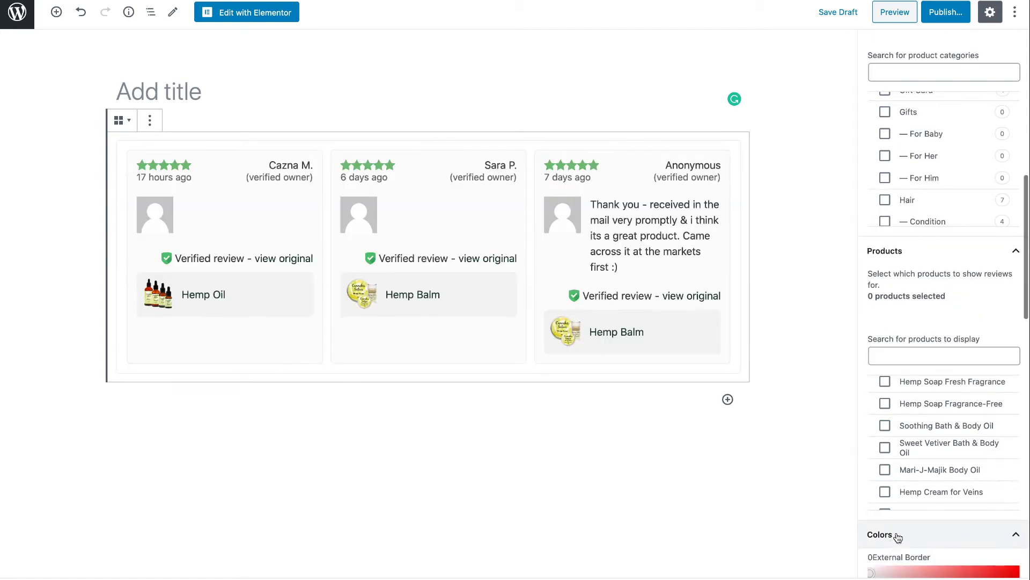
scroll(890, 483, down, 8)
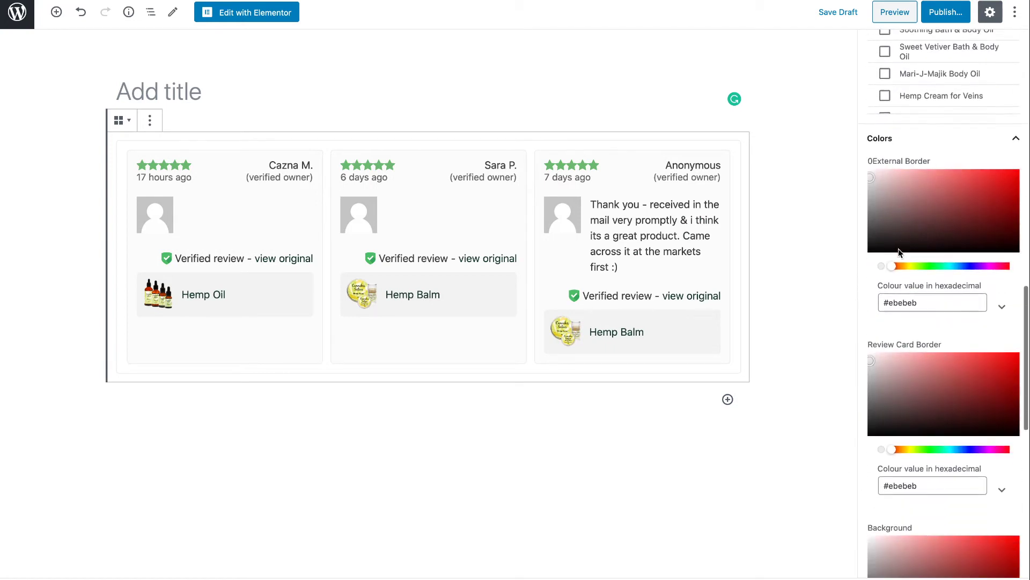
scroll(899, 251, down, 1)
scroll(872, 291, down, 2)
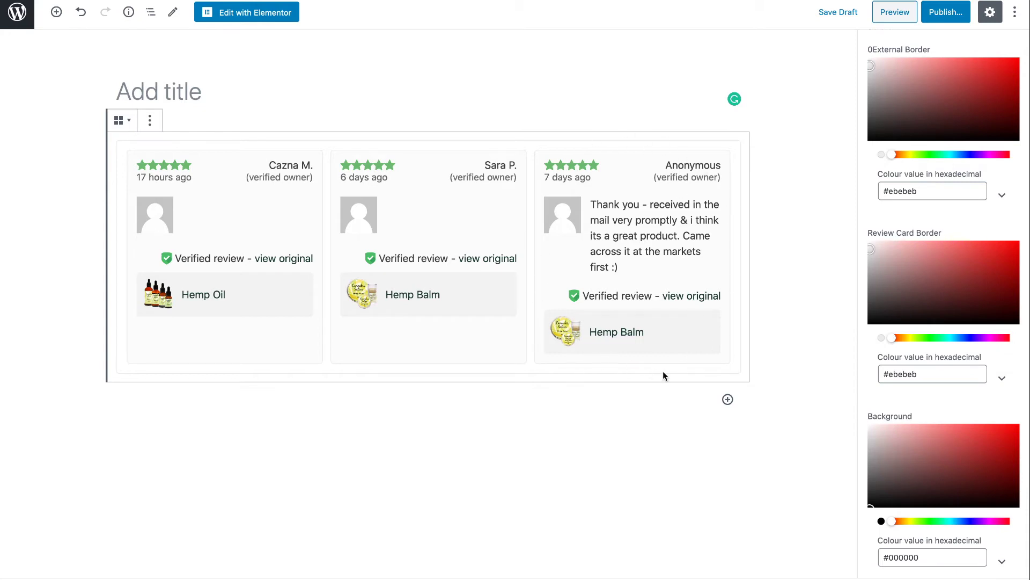
scroll(885, 344, down, 2)
scroll(880, 322, down, 4)
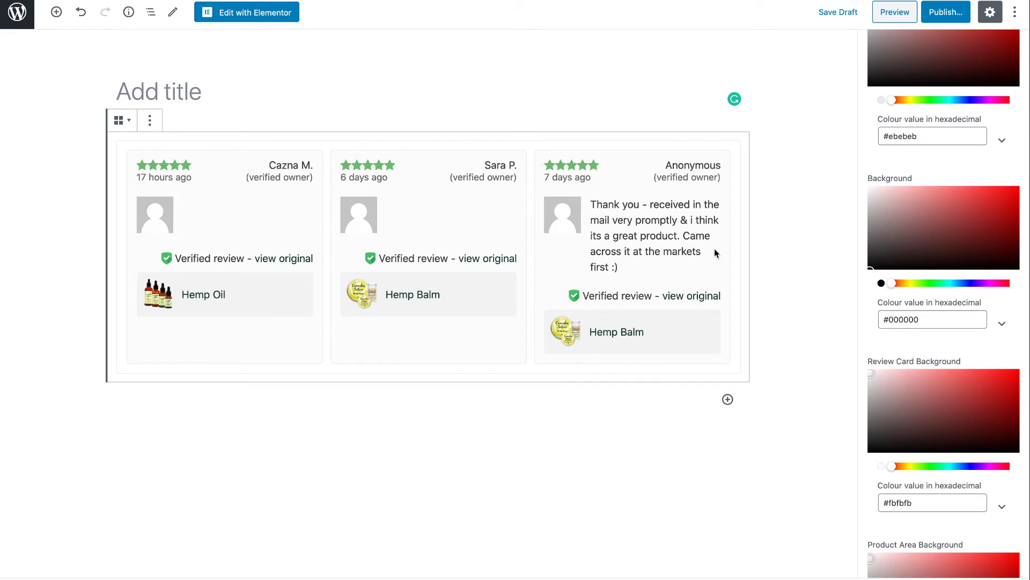
scroll(933, 408, down, 3)
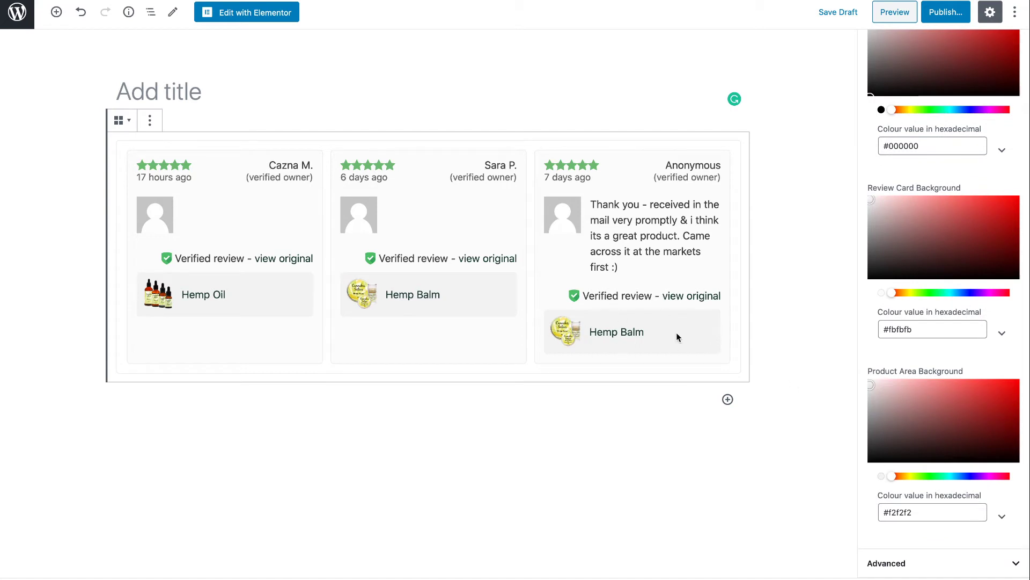
click(903, 572)
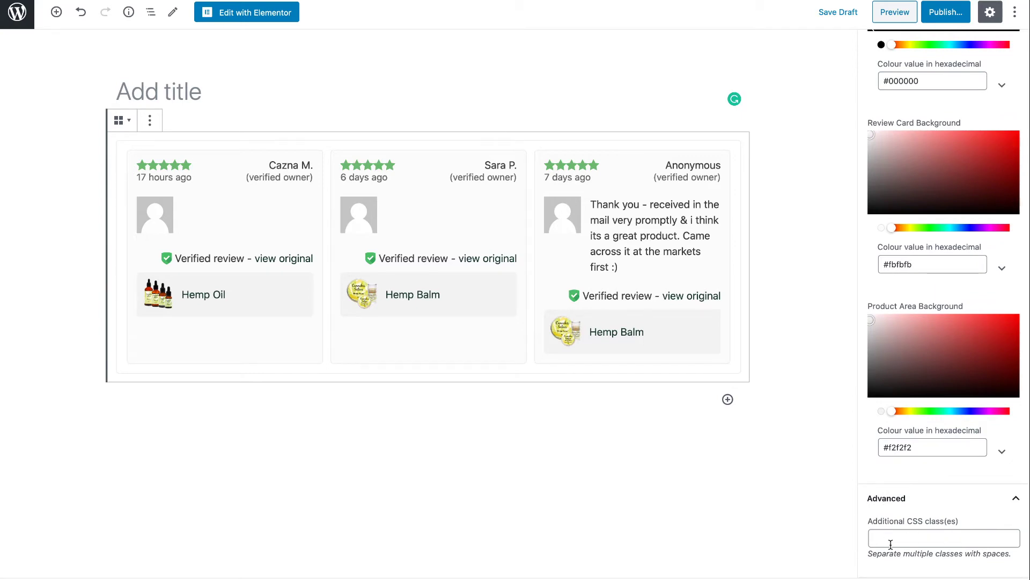
Turn on Shop Reviews and set Number of Reviews to 4 and Number of Shop Reviews to 2.
scroll(915, 334, up, 20)
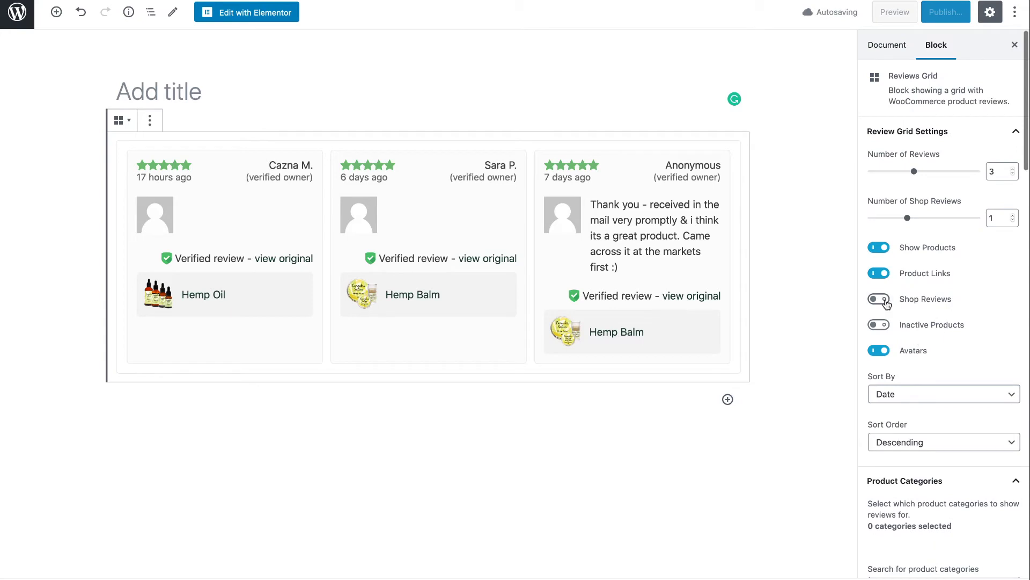
click(879, 299)
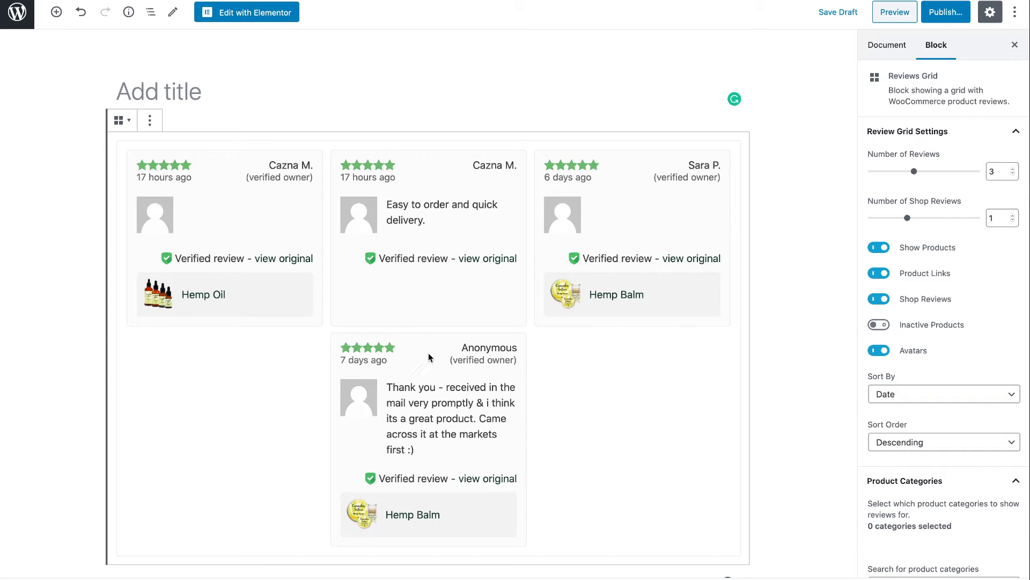
click(1013, 169)
click(1013, 170)
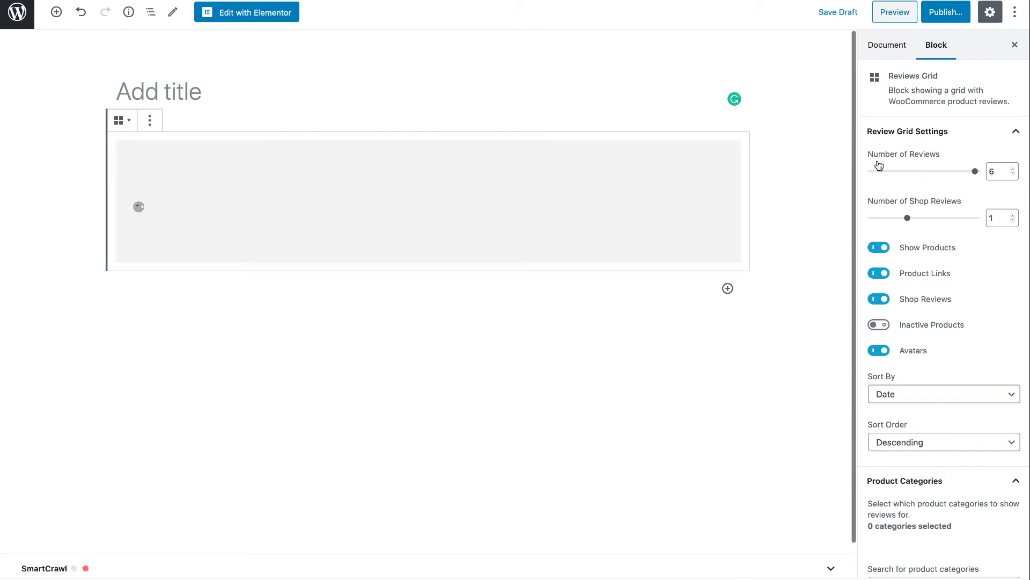
click(1014, 216)
click(1013, 215)
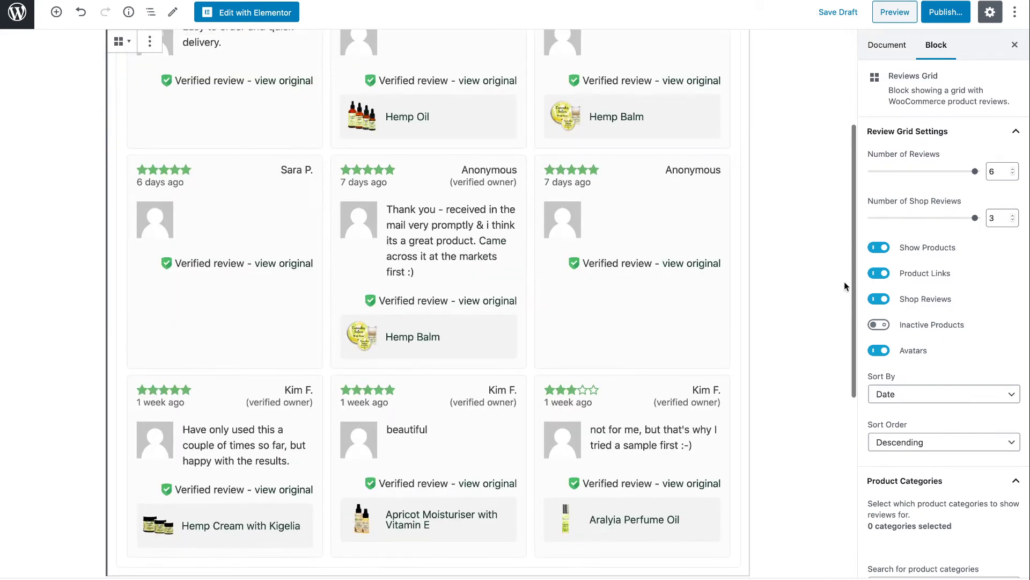
click(1013, 175)
click(1014, 221)
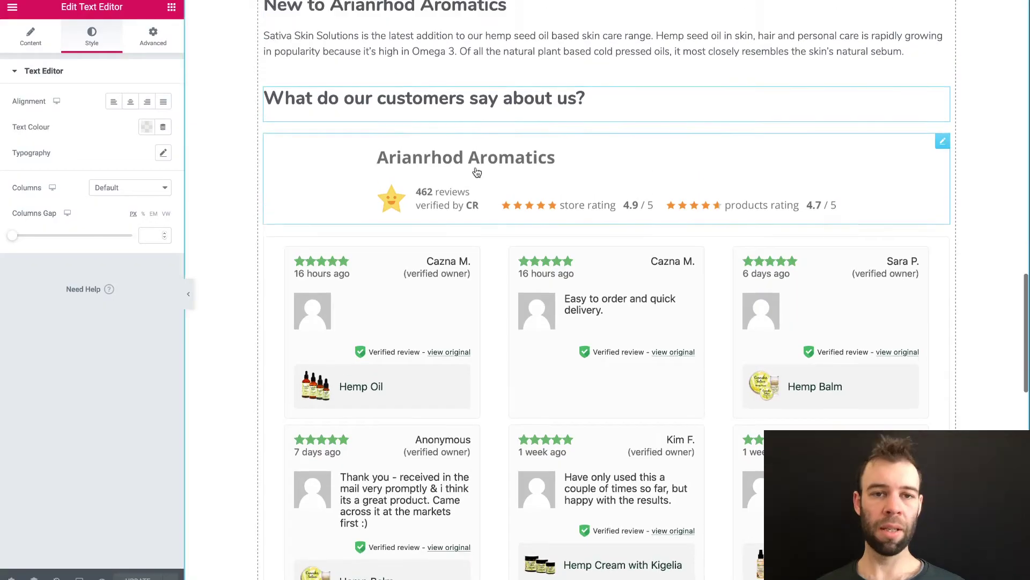
Scroll down to the 'What do our customers say about us?' section.
scroll(532, 116, down, 2)
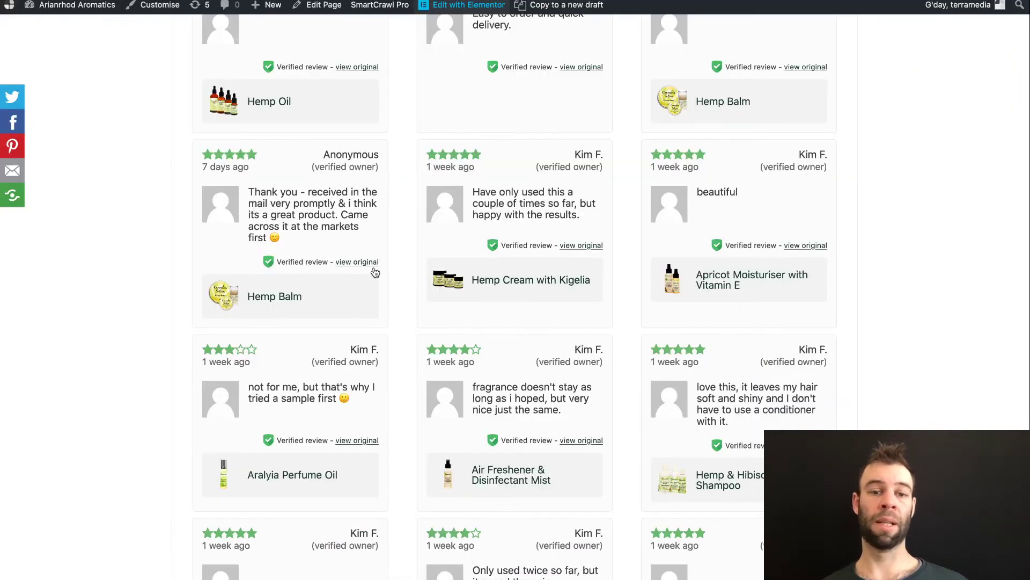
Check the review grid, then drag a Shortcode widget found by searching 'short' onto the reviews section.
scroll(466, 76, up, 4)
scroll(360, 190, down, 8)
scroll(362, 197, up, 2)
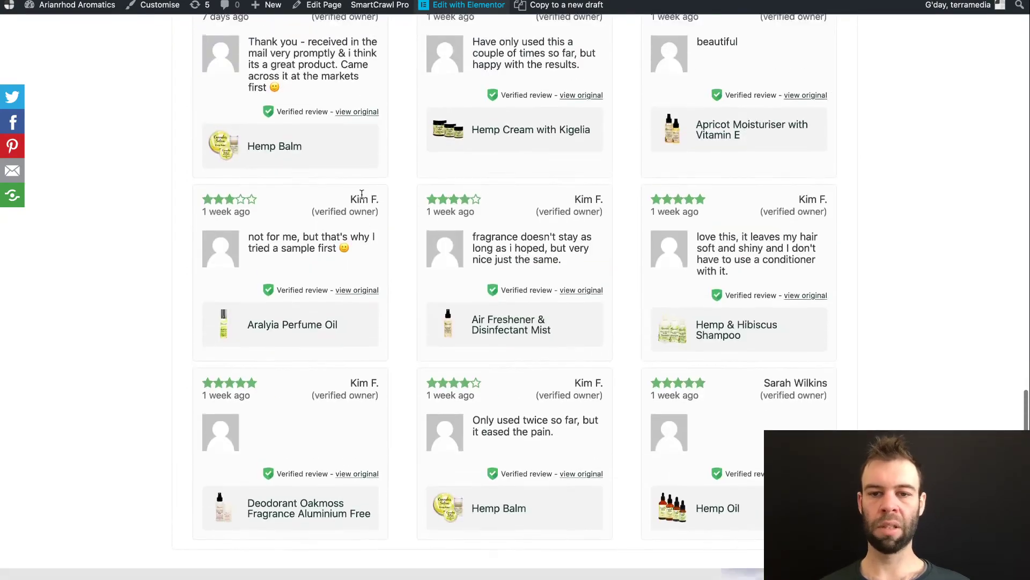
scroll(362, 198, up, 3)
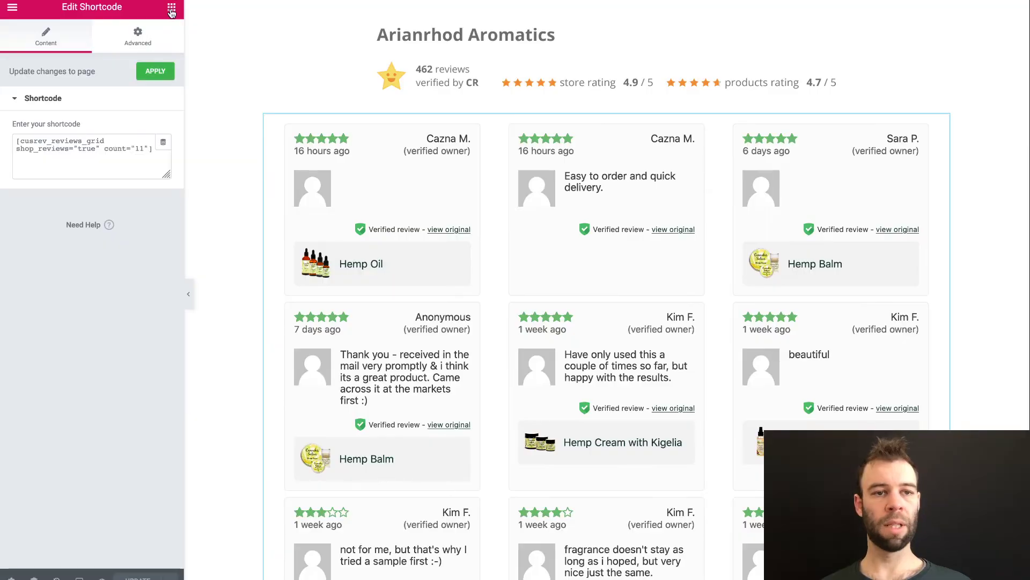
click(171, 10)
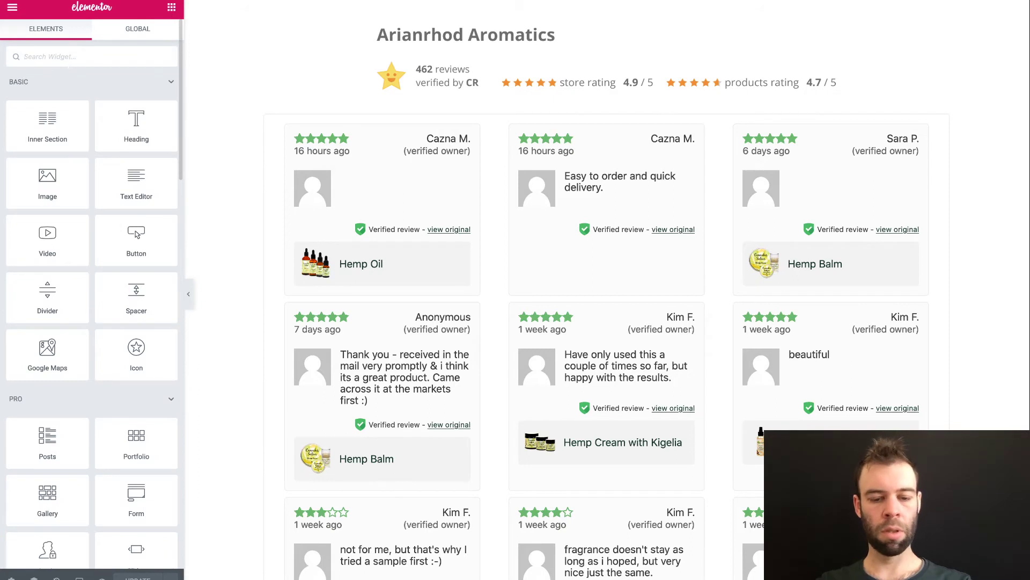
text(short)
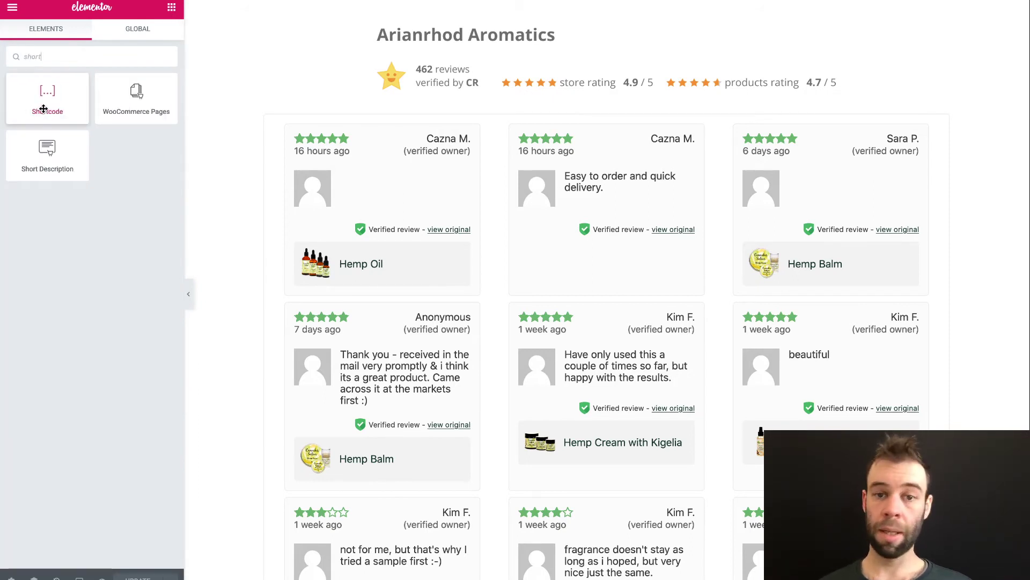
drag(43, 109, 590, 110)
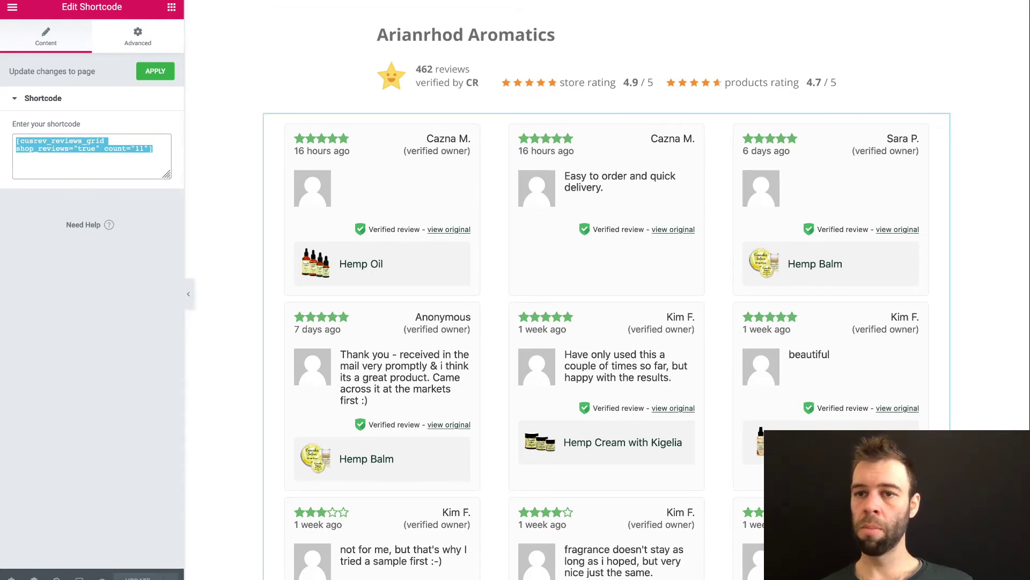
Switch to the plugin's Reviews settings and scroll to the cusrev_reviews_grid shortcode documentation.
key(ctrl+Tab)
scroll(528, 205, up, 5)
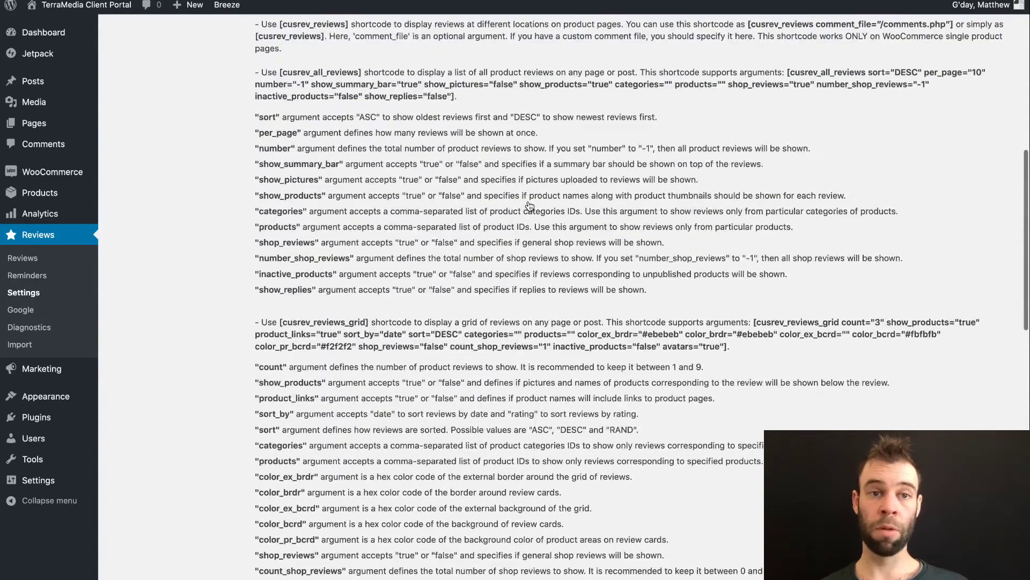
scroll(530, 205, down, 1)
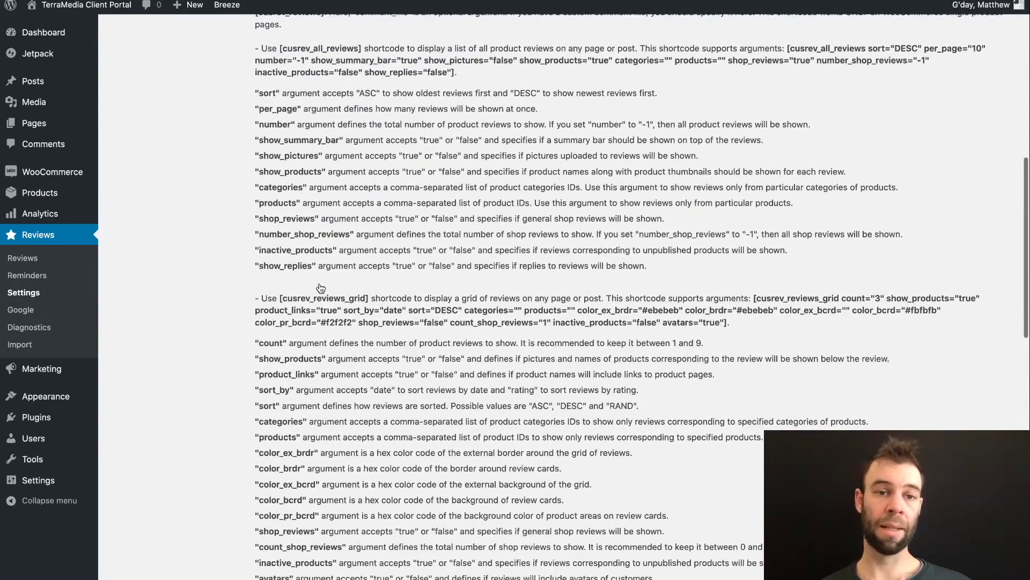
scroll(321, 288, down, 3)
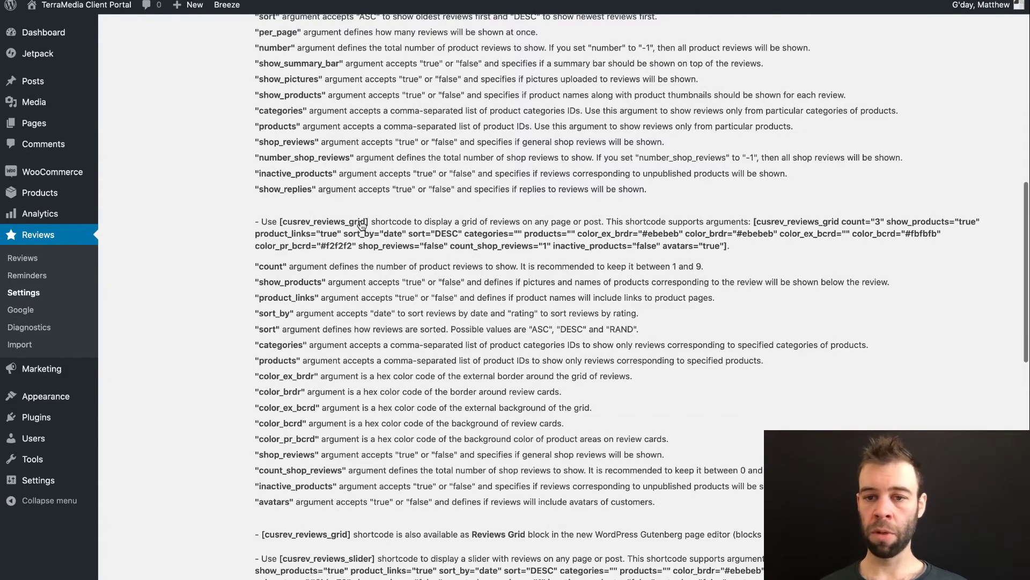
scroll(361, 225, down, 1)
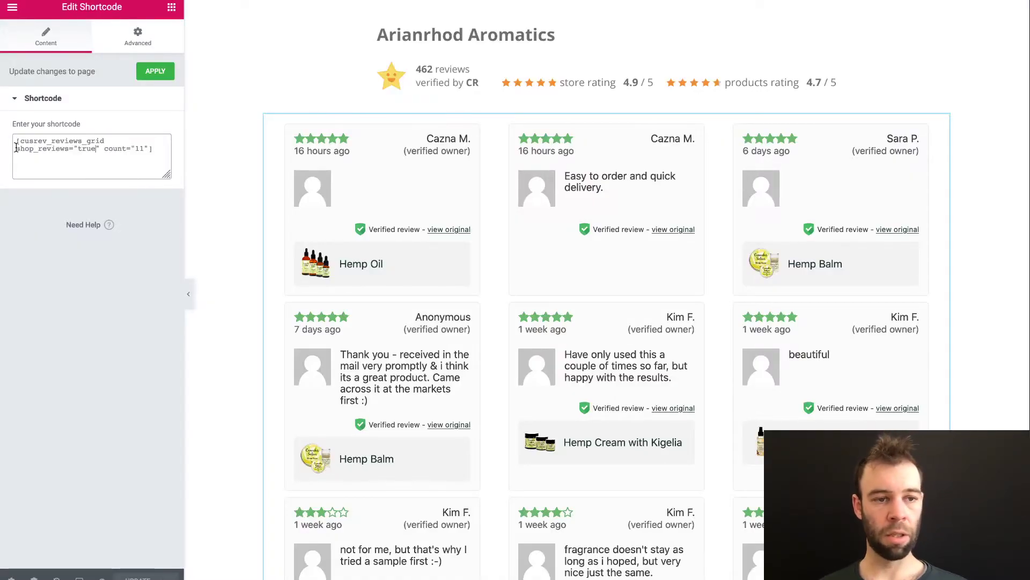
drag(16, 148, 96, 148)
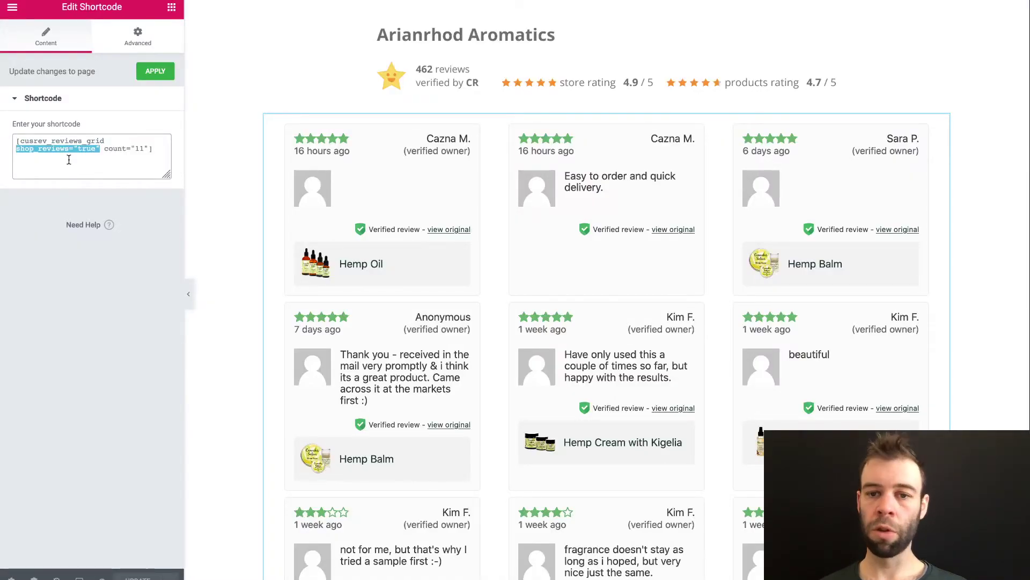
scroll(611, 72, down, 2)
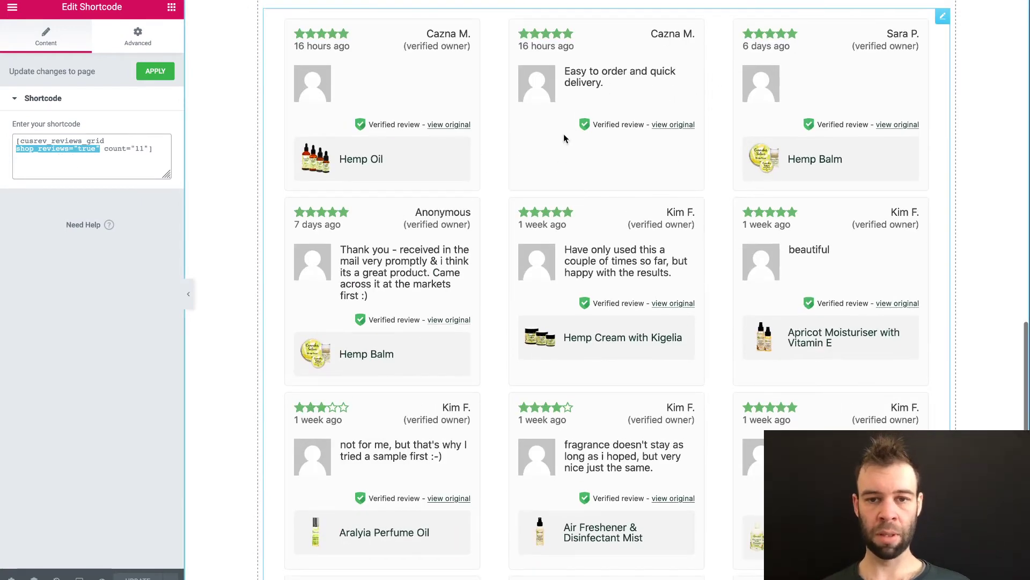
drag(105, 149, 146, 149)
scroll(677, 173, down, 3)
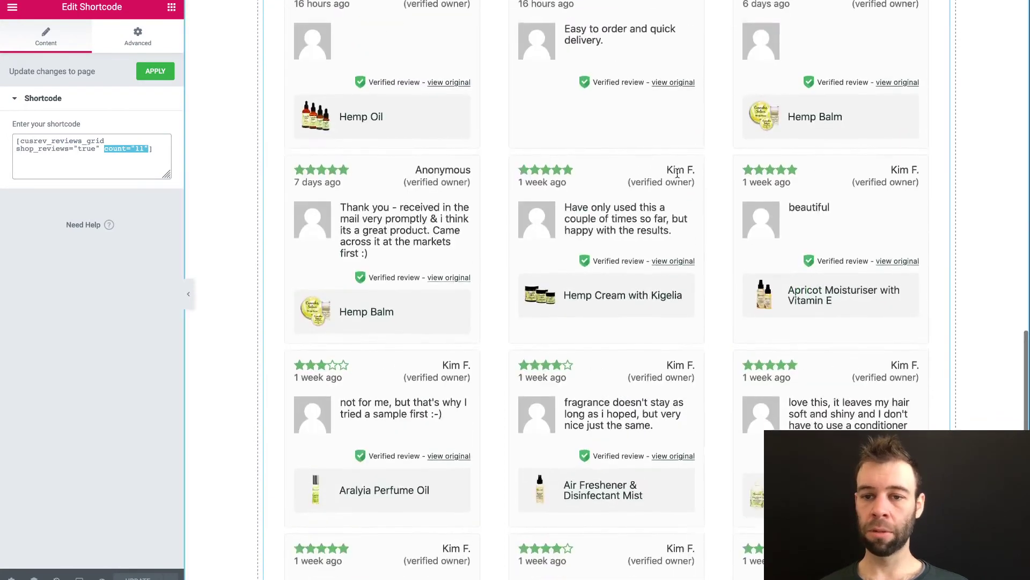
scroll(677, 173, up, 3)
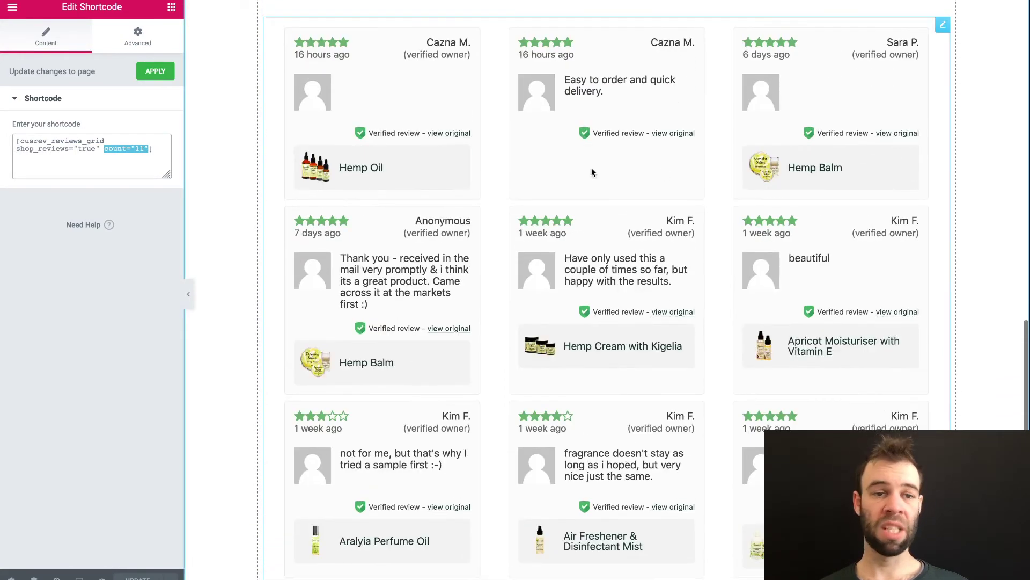
scroll(707, 130, down, 4)
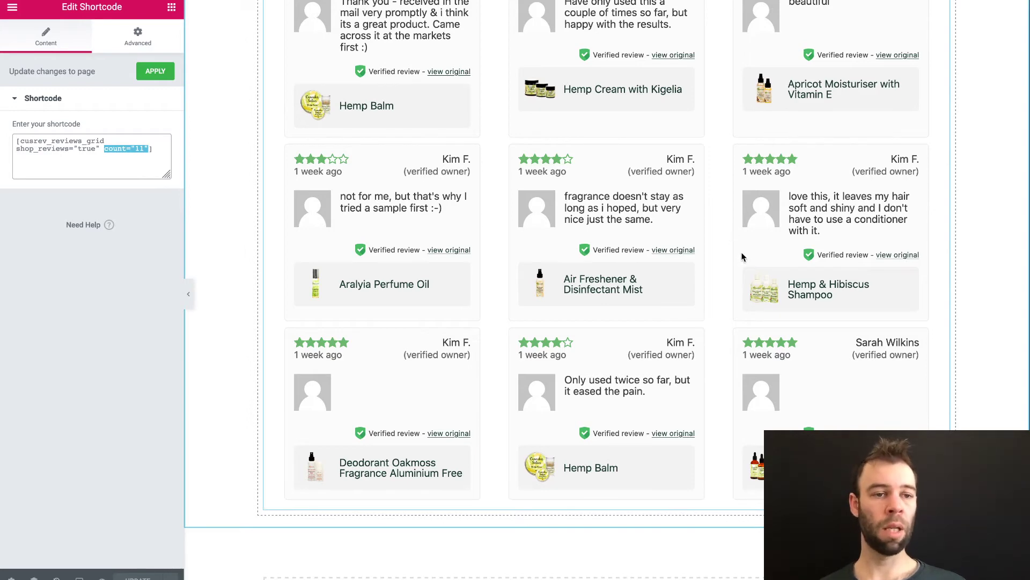
scroll(743, 257, up, 5)
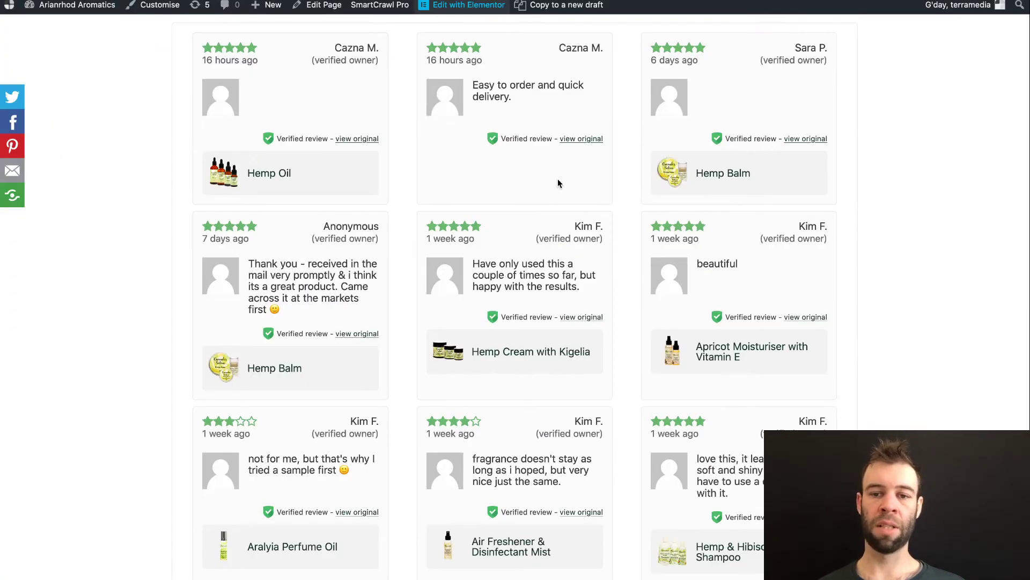
scroll(558, 183, up, 2)
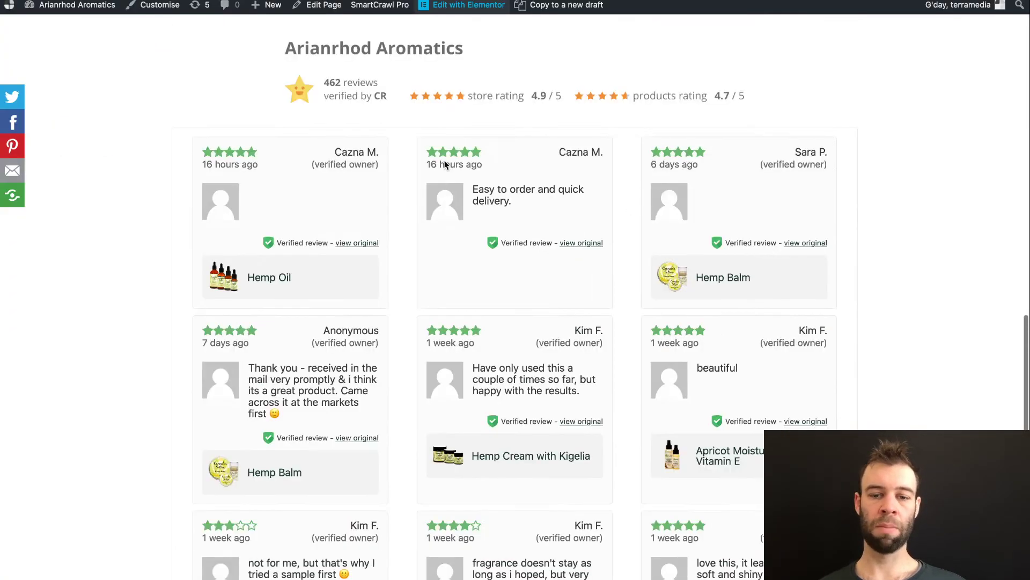
scroll(610, 143, down, 3)
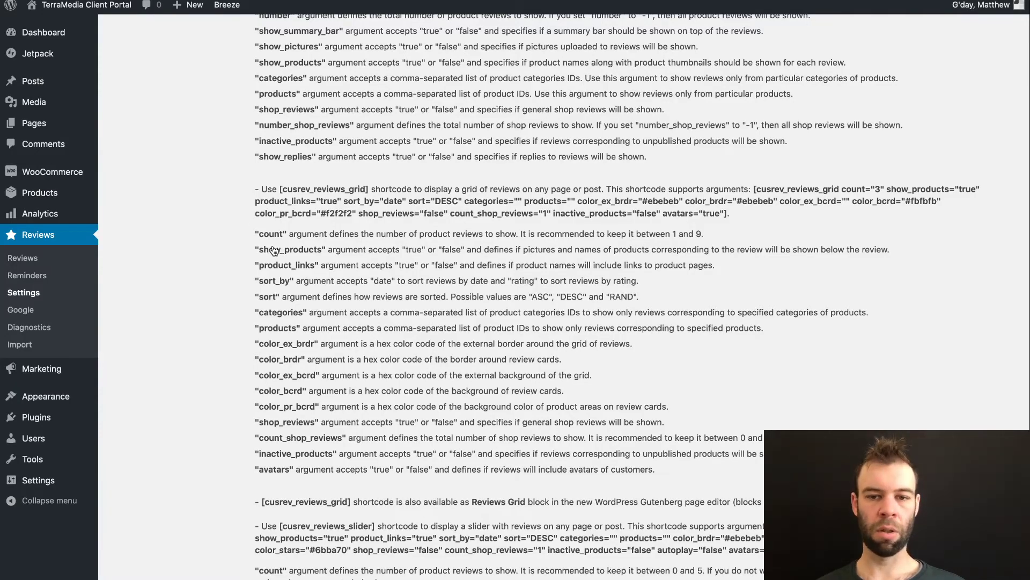
Copy count_shop_reviews from the documentation into the grid shortcode and set it to ="6".
drag(261, 252, 325, 256)
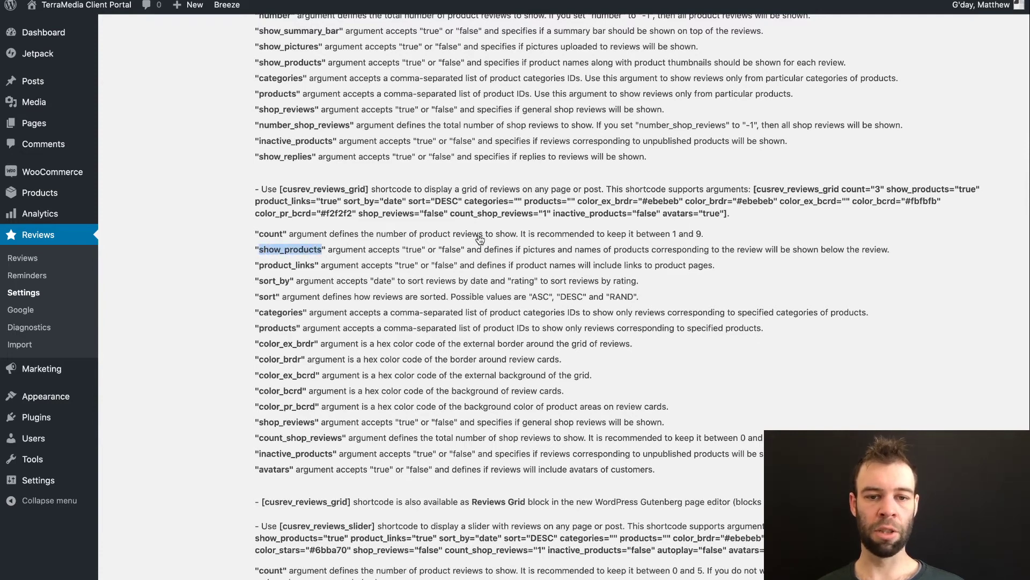
double_click(314, 266)
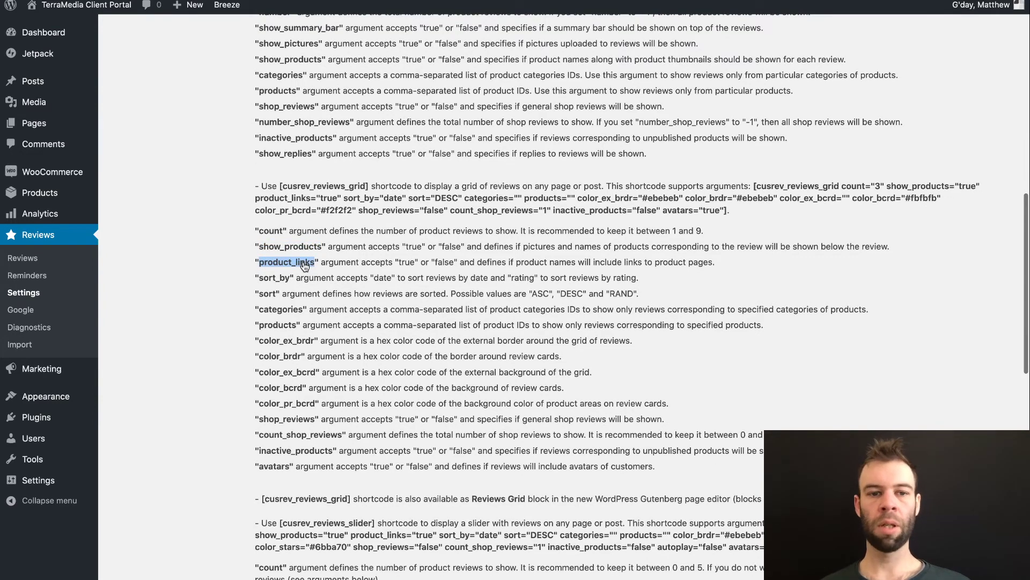
drag(283, 232, 262, 235)
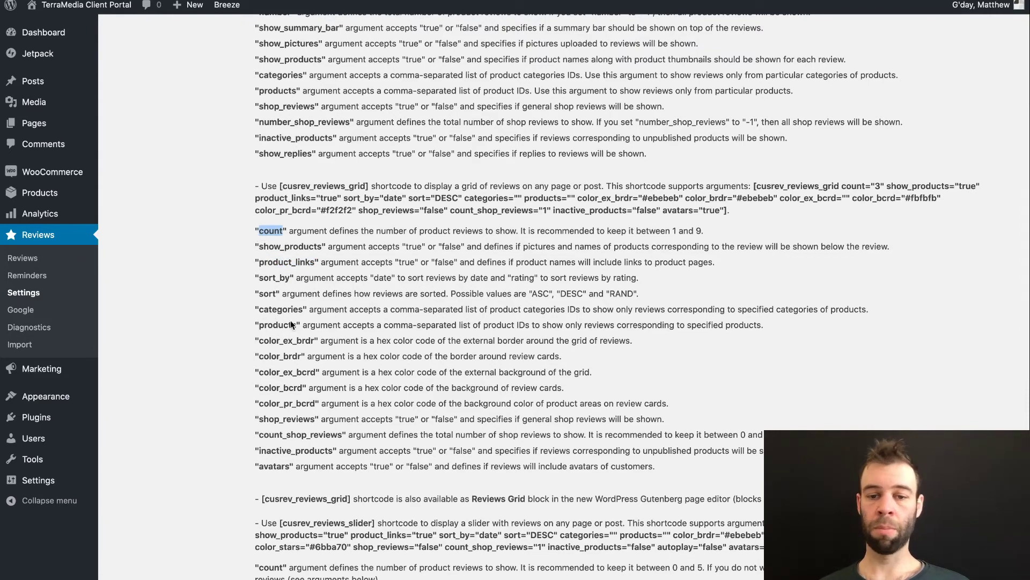
scroll(279, 349, down, 3)
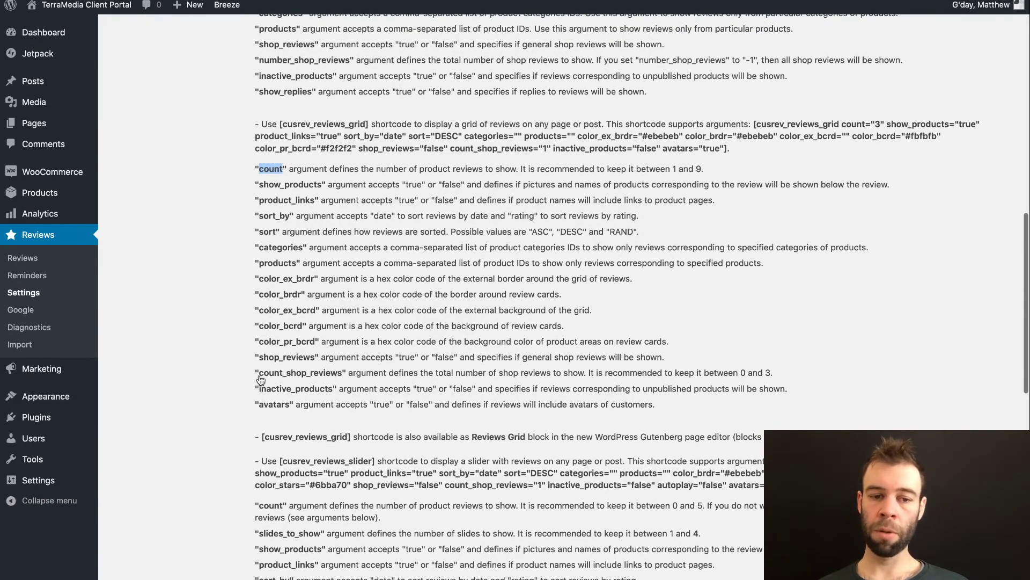
drag(260, 378, 342, 380)
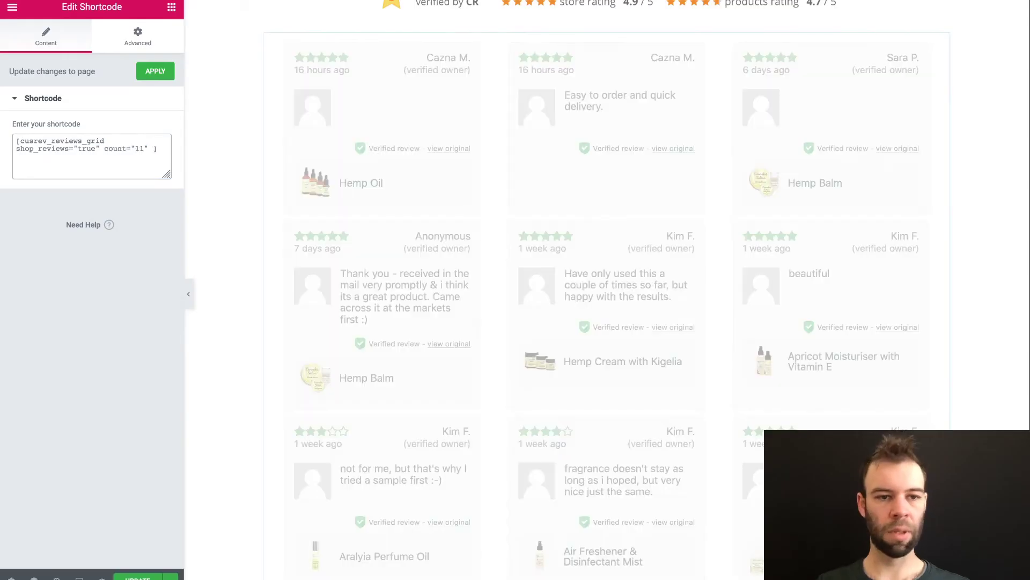
text(count_shop_reviews)
text(="6")
scroll(461, 194, down, 5)
Scroll down the live page to view the Arianrhod Aromatics review grid.
scroll(319, 214, down, 3)
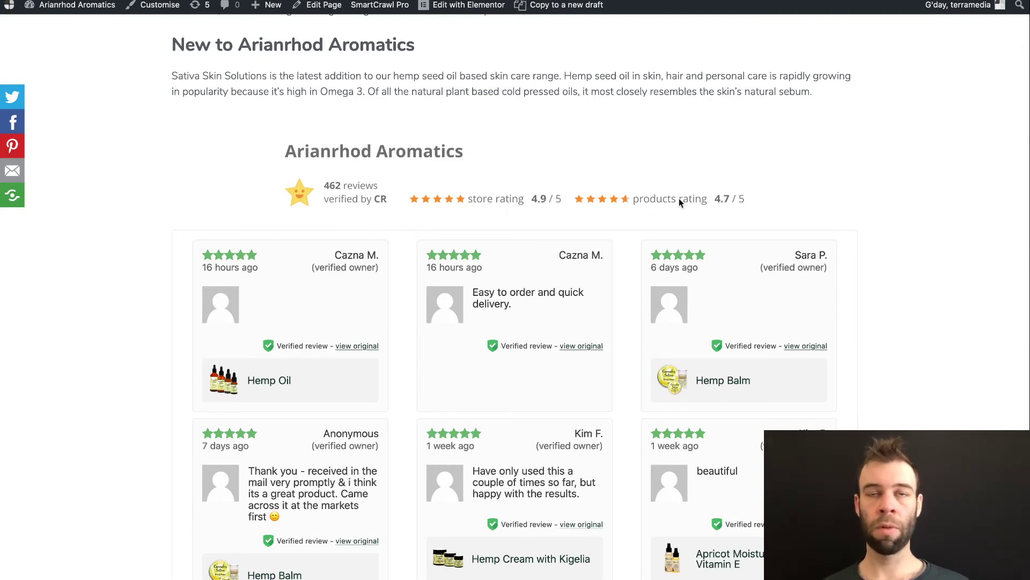
scroll(687, 197, down, 2)
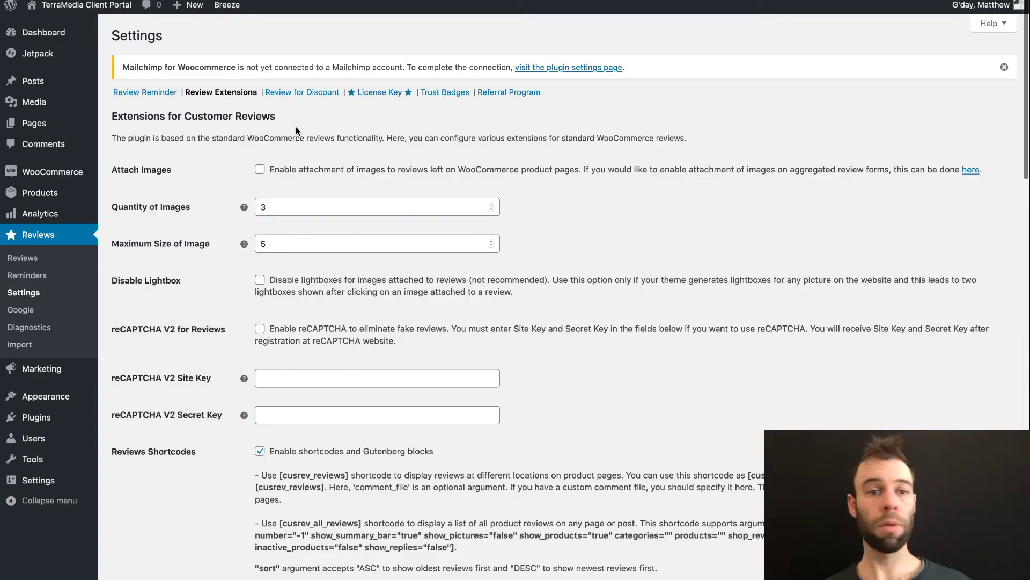
On the Trust Badges settings, switch trust badges off and back on so they stay enabled.
click(454, 96)
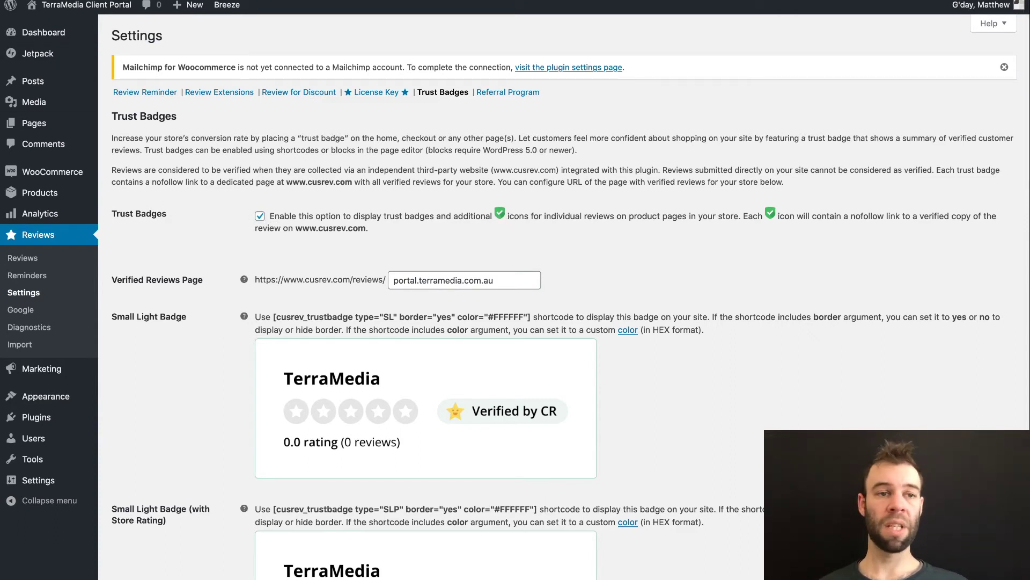
click(260, 217)
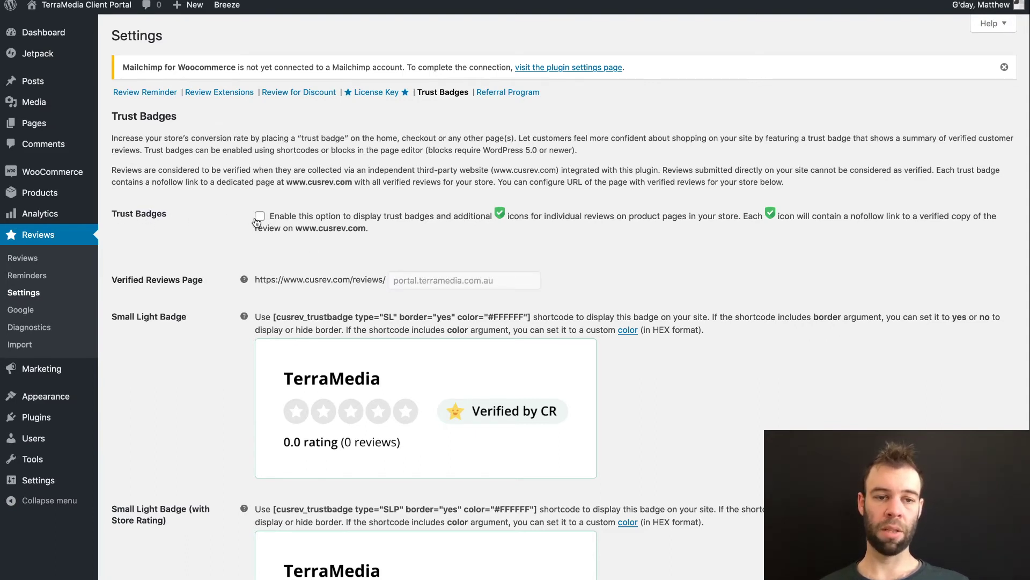
click(260, 216)
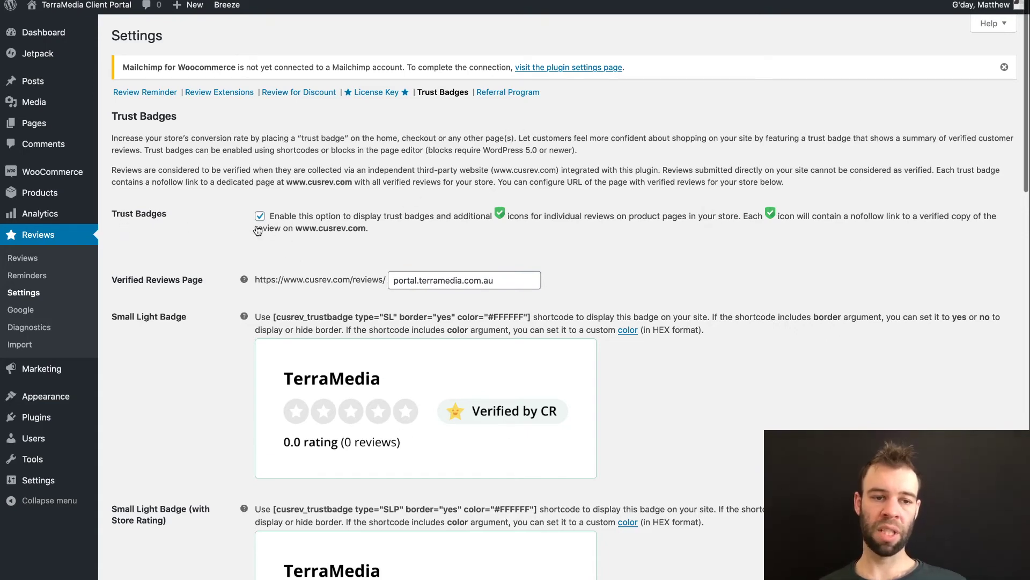
scroll(257, 230, down, 3)
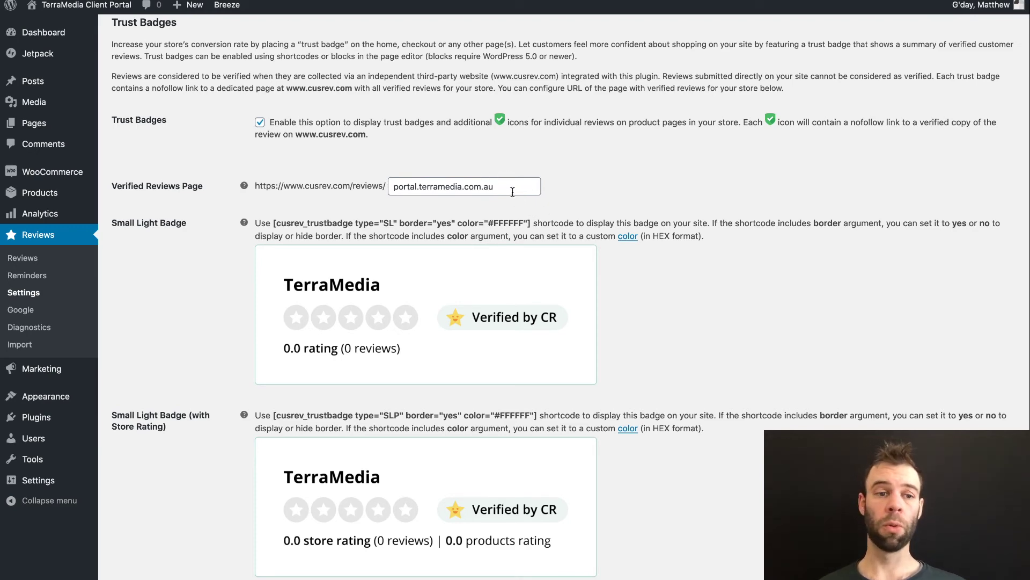
Browse the badge previews and select the Small Light Badge shortcode.
scroll(287, 152, down, 8)
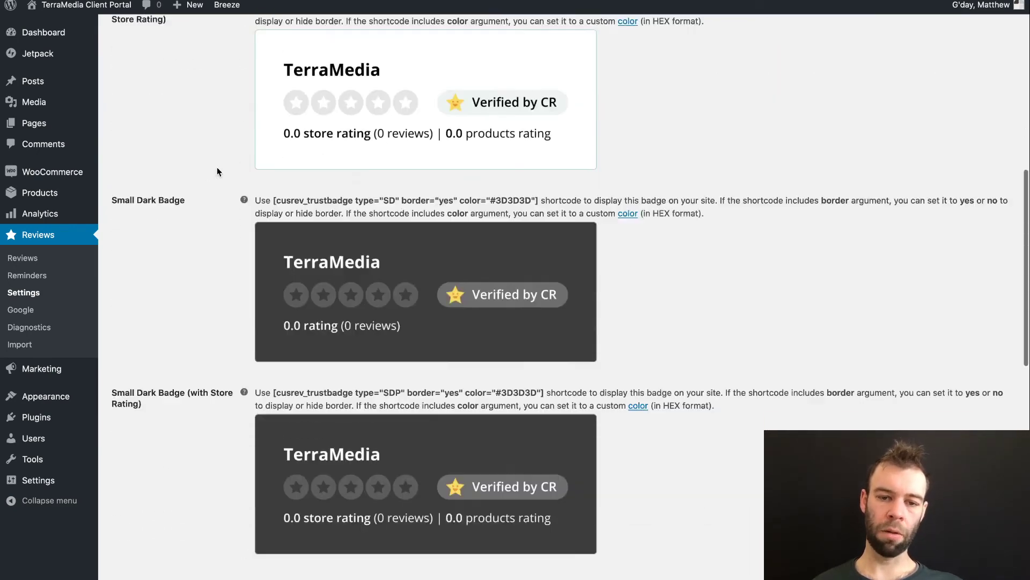
scroll(217, 172, down, 12)
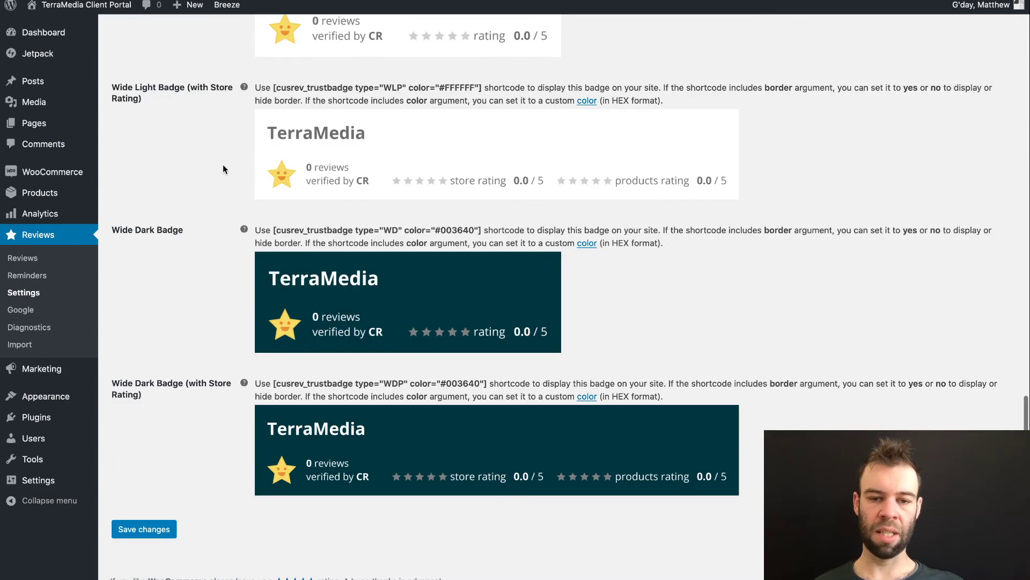
scroll(223, 169, up, 12)
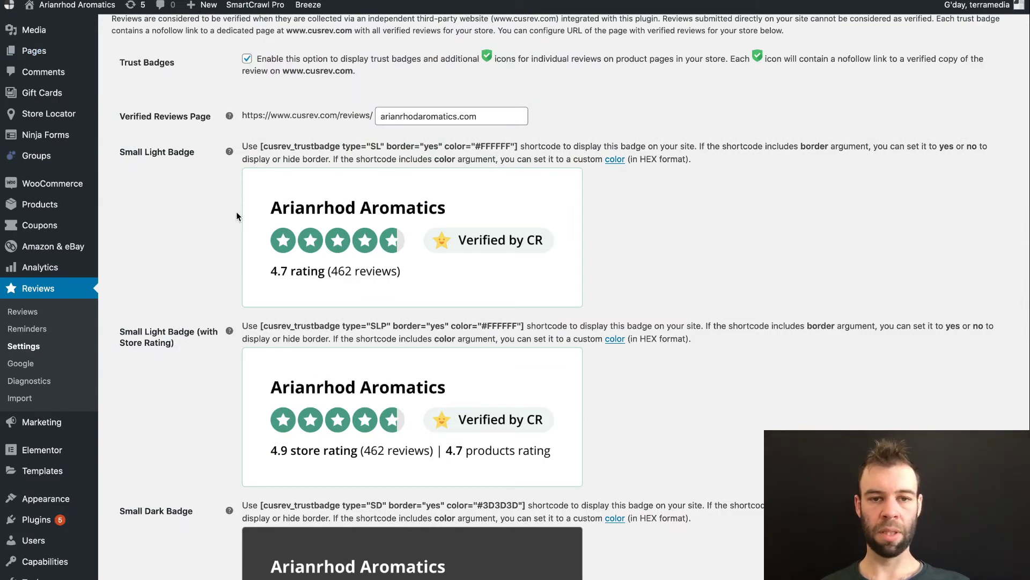
scroll(236, 215, down, 6)
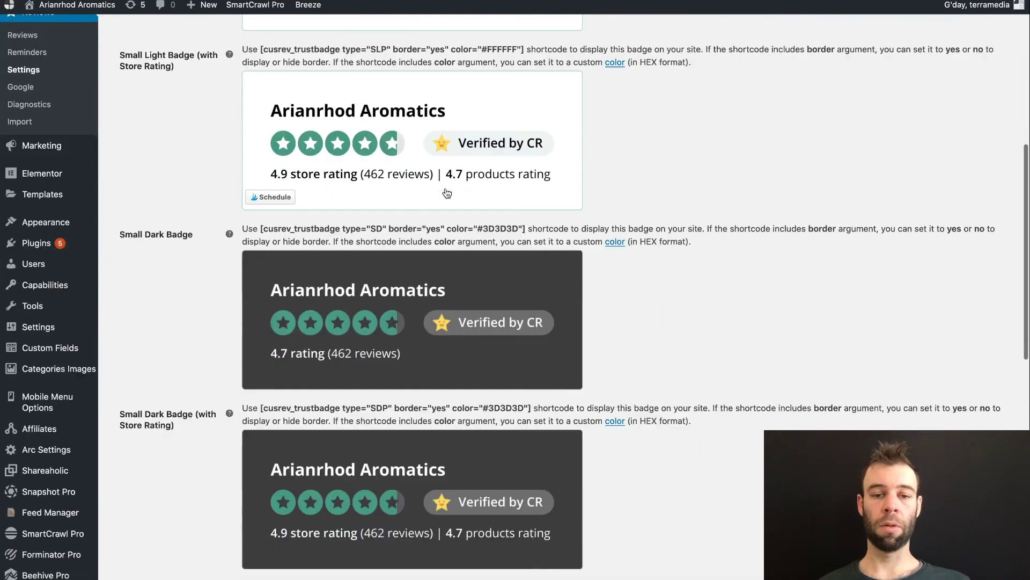
scroll(447, 193, down, 13)
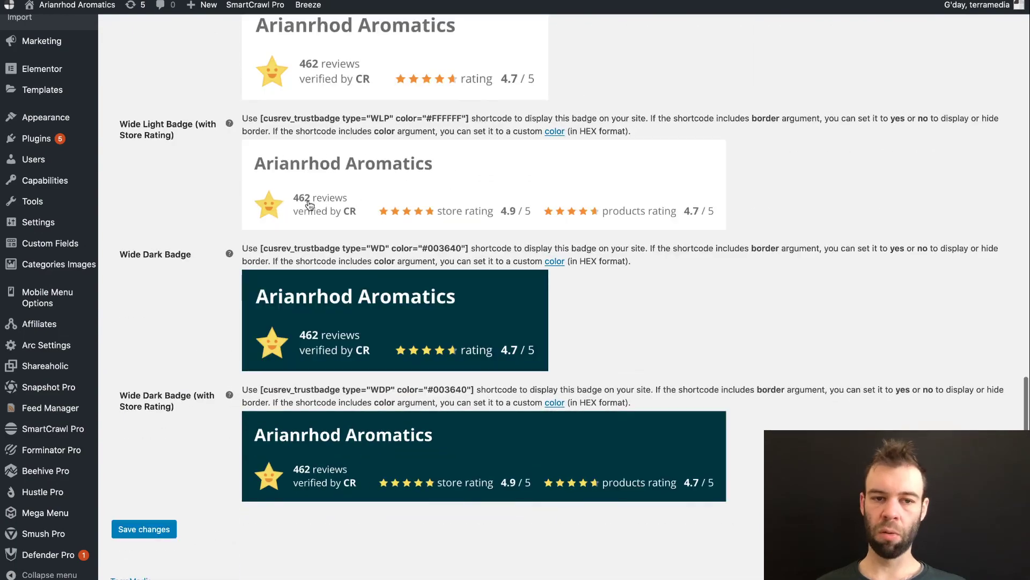
scroll(548, 202, up, 9)
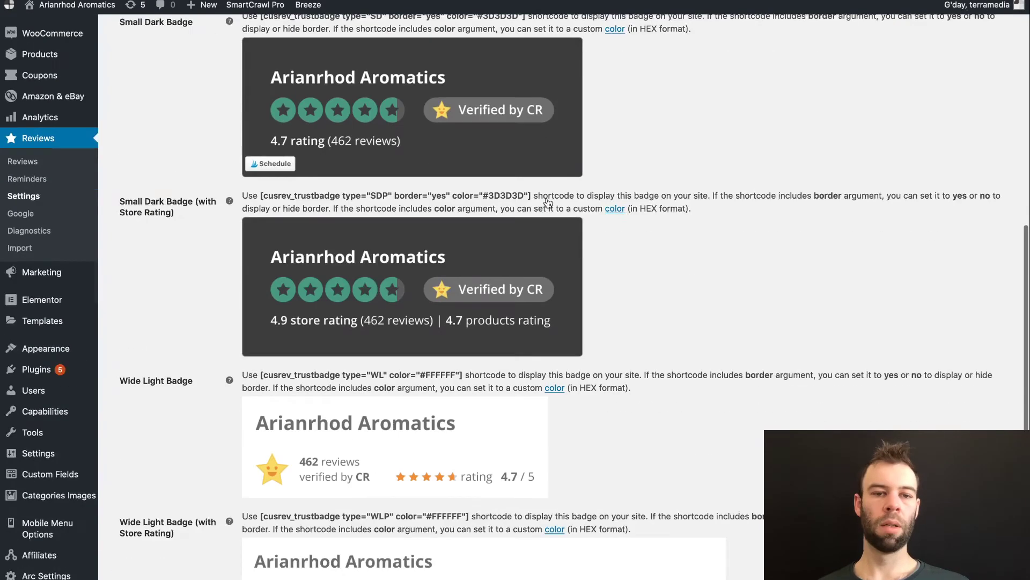
scroll(545, 202, up, 4)
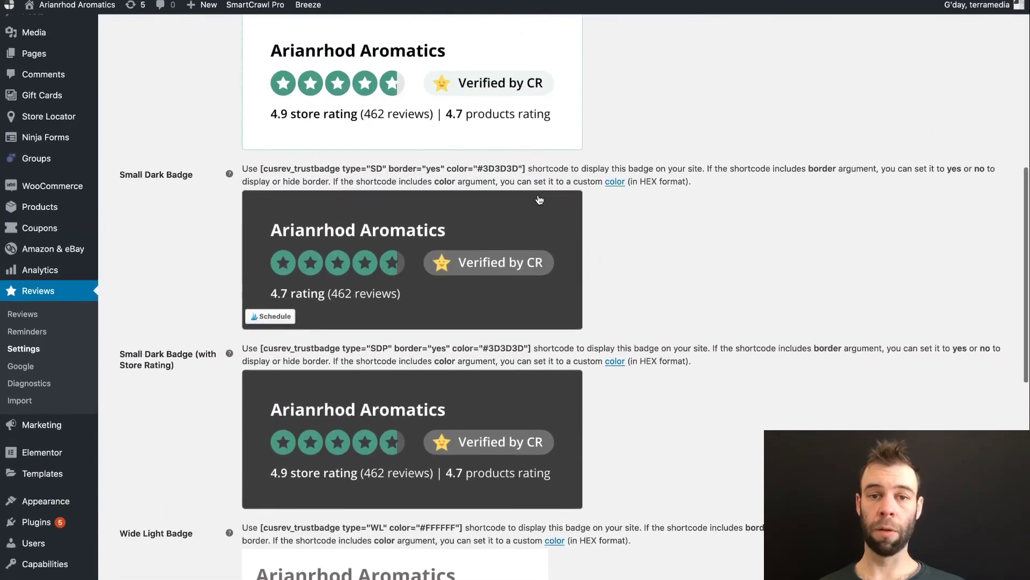
scroll(538, 200, up, 7)
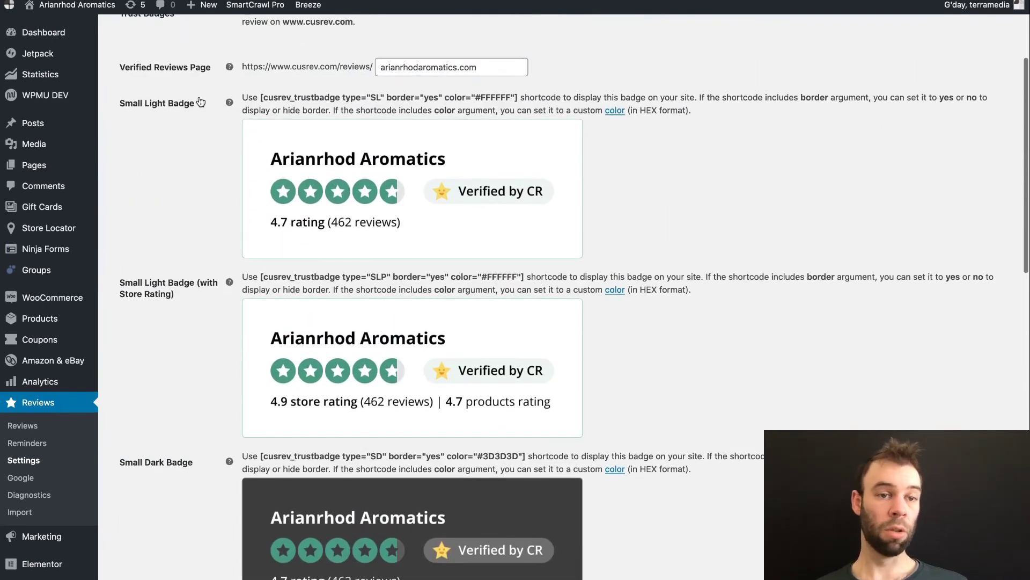
drag(261, 97, 521, 98)
Select the light badge's border and color arguments, then the SDP dark badge shortcode.
scroll(498, 143, down, 1)
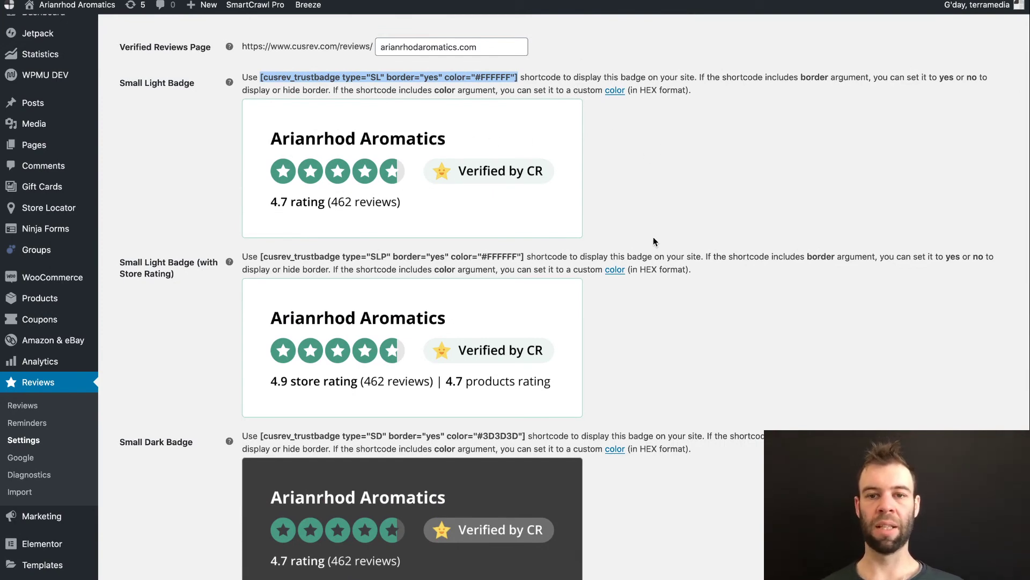
scroll(656, 240, down, 2)
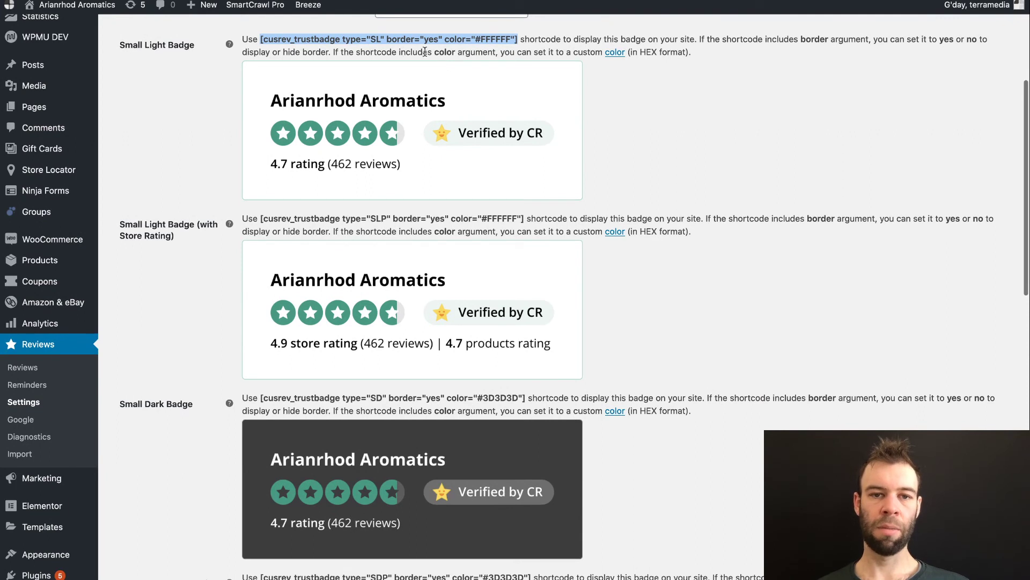
click(360, 40)
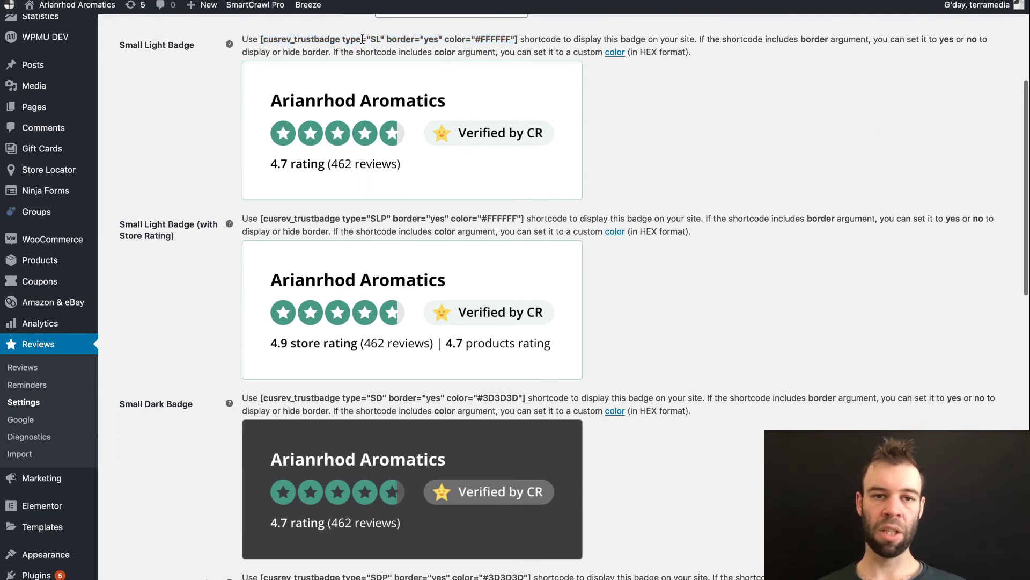
drag(394, 39, 514, 39)
scroll(403, 146, down, 10)
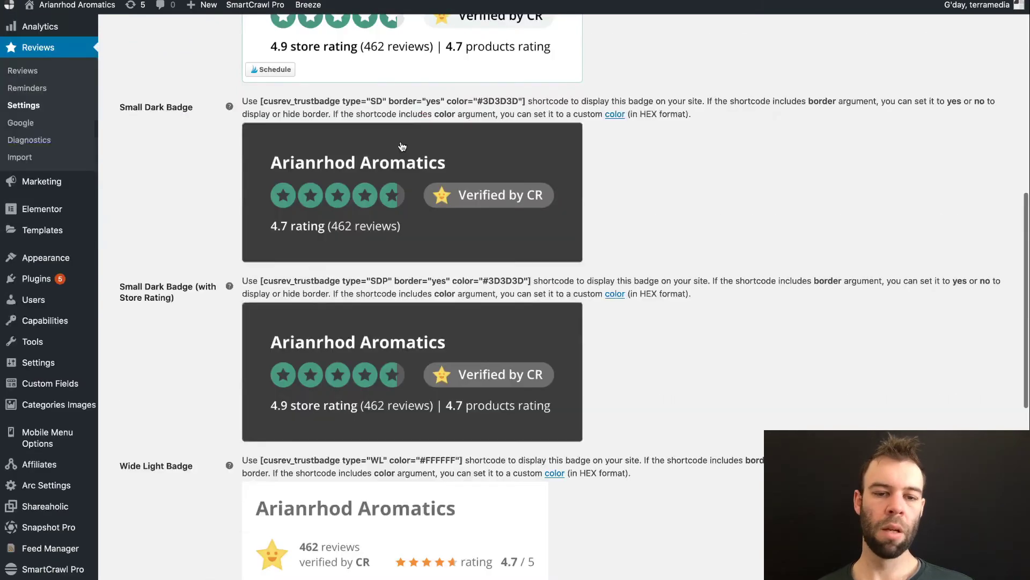
scroll(403, 146, down, 2)
mouse_move(260, 221)
mouse_down()
mouse_move(523, 221)
mouse_move(260, 221)
mouse_up()
Copy the SDP dark badge shortcode into a new Shortcode block below the Reviews Grid.
right_click(314, 220)
click(336, 231)
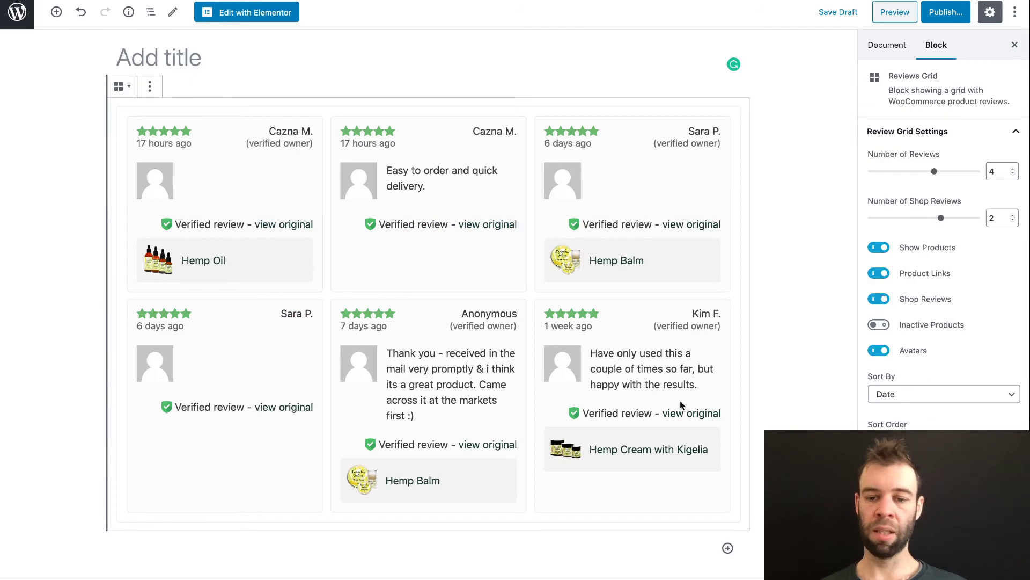
click(726, 548)
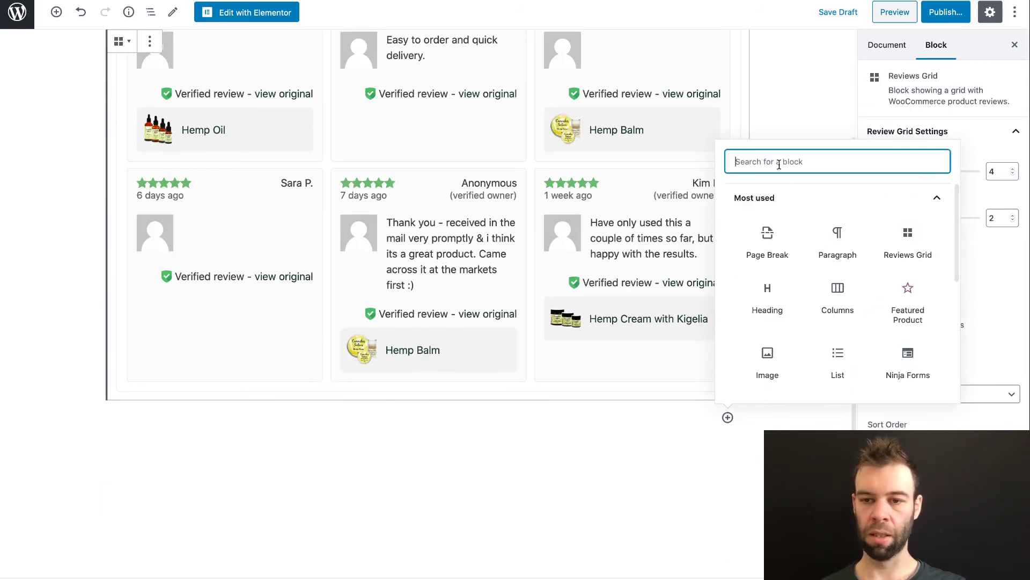
text(short)
click(767, 240)
key(ctrl+v)
click(473, 556)
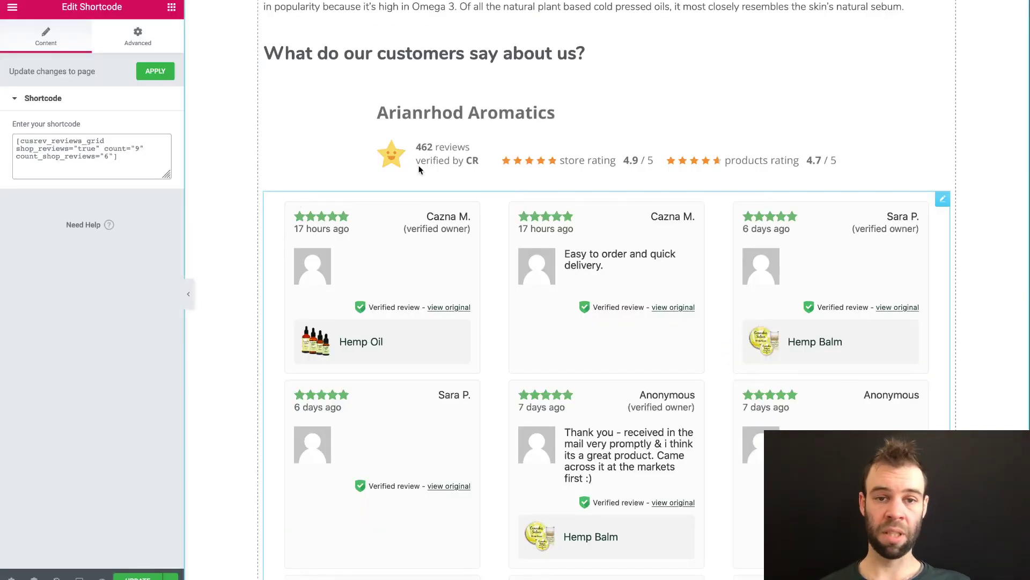
Preview the SDP shortcode in Elementor's trust badge widget, then revert it to the WLP light badge.
click(533, 112)
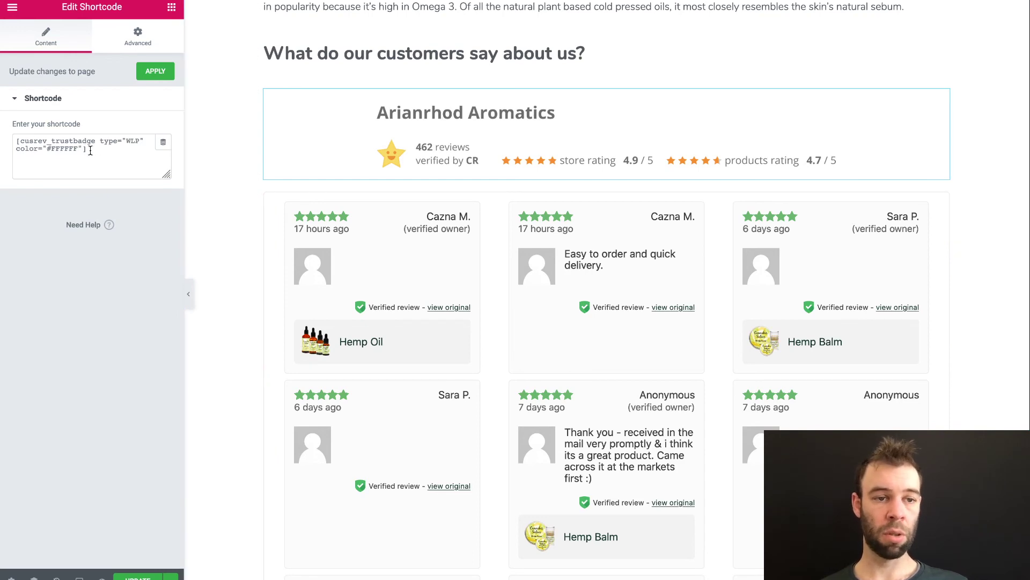
drag(90, 151, 8, 132)
key(ctrl+v)
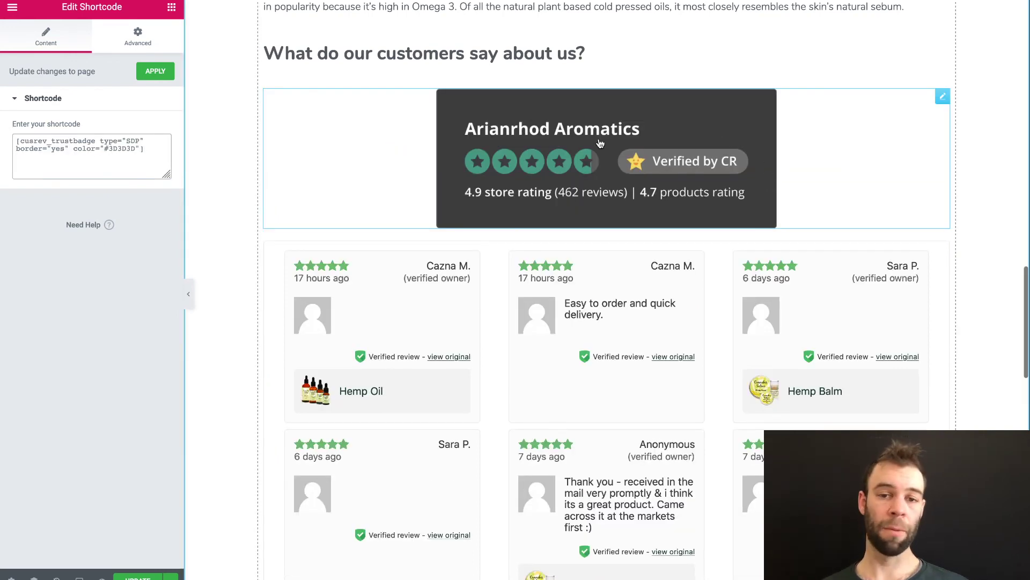
key(ctrl+z)
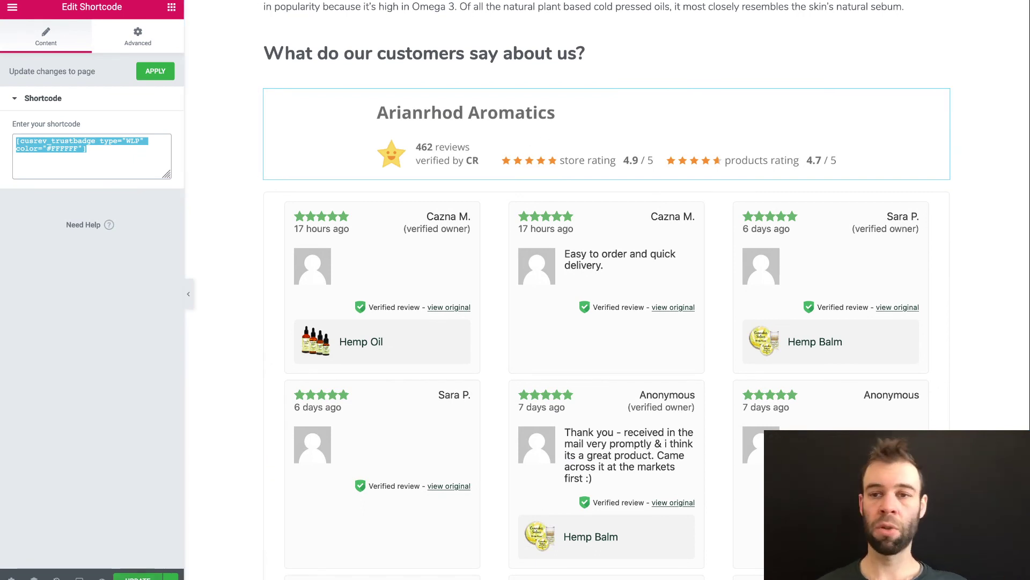
click(48, 147)
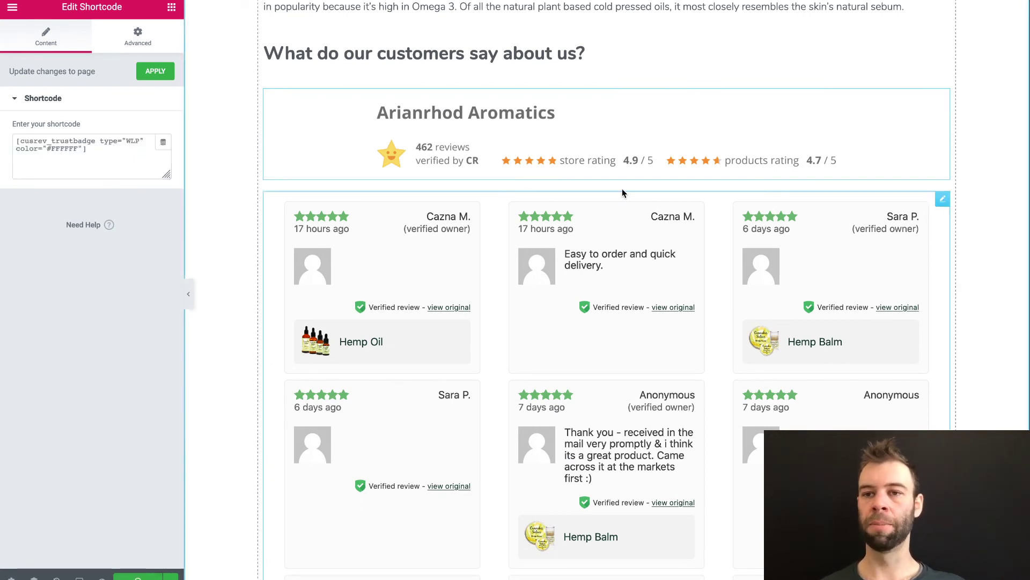